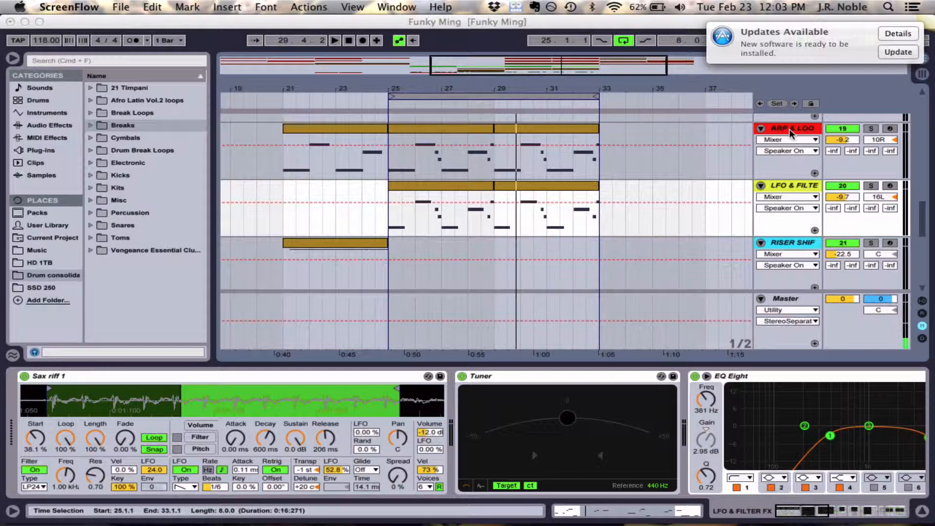
# - Audition the red ARP & LOO track 19 on its own by soloing it, playing it briefly and unsoloing it
pyautogui.click(871, 129)
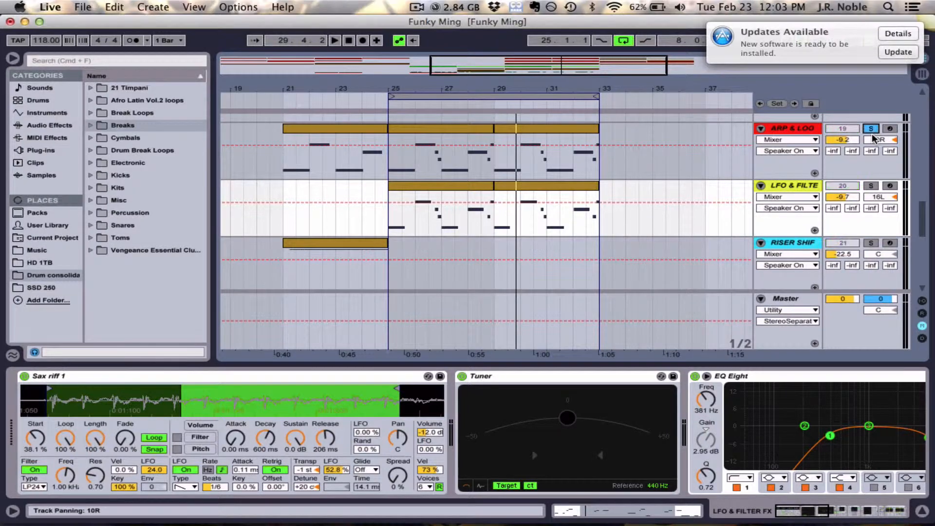
pyautogui.press('space')
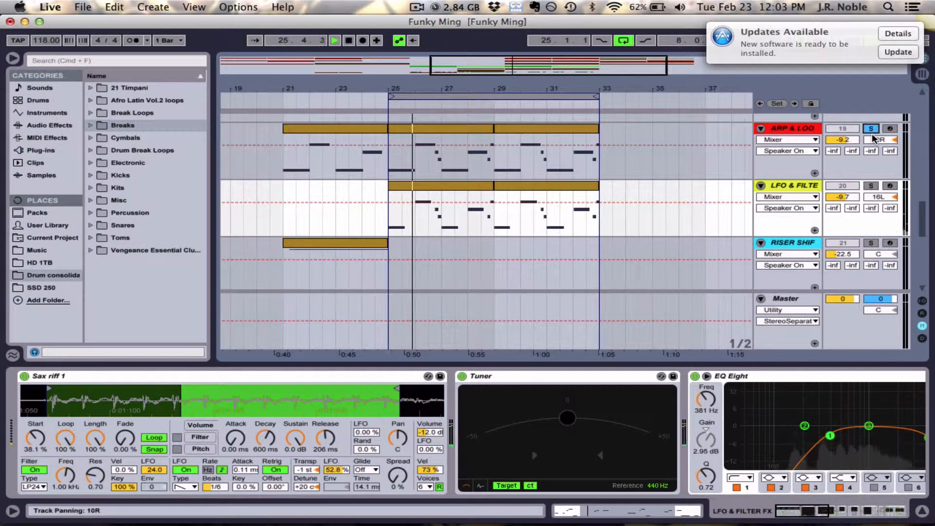
pyautogui.press('space')
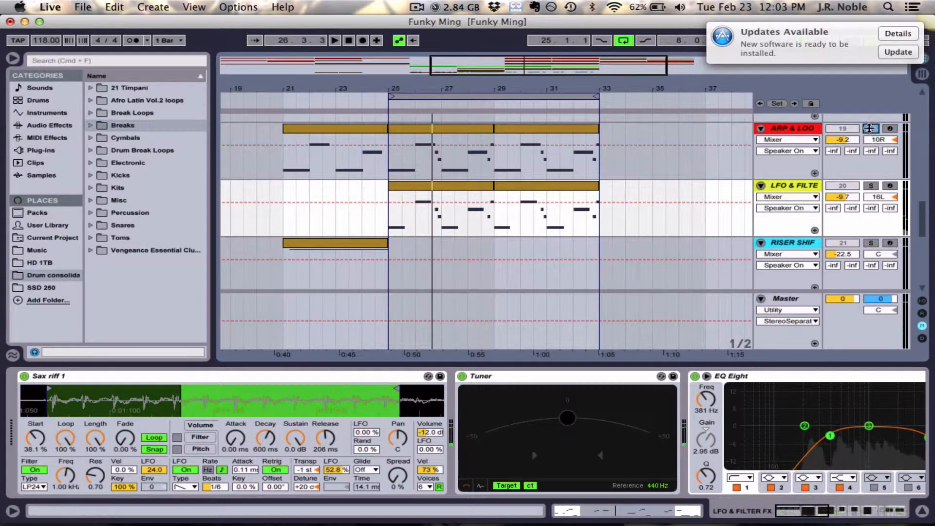
pyautogui.click(871, 130)
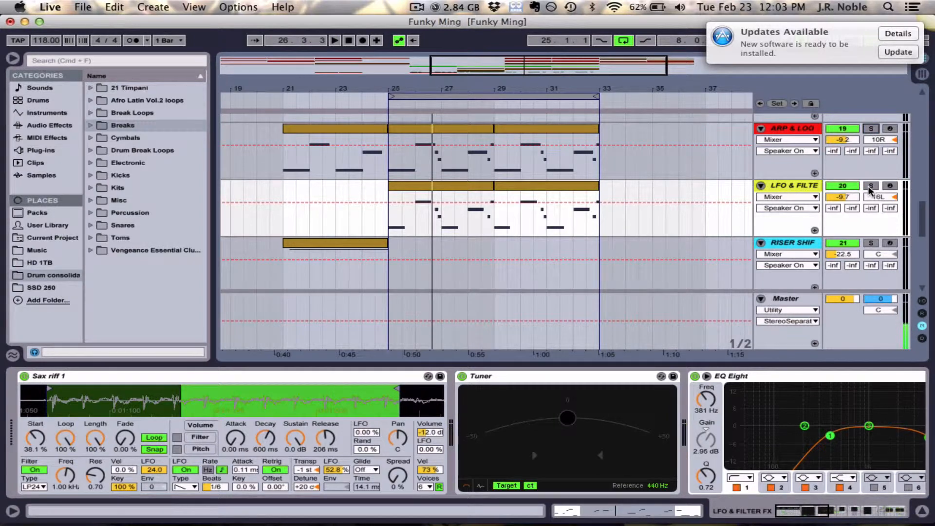
# - Audition the LFO & FILTER FX track 20 on its own by soloing it, playing it briefly and unsoloing it
pyautogui.click(870, 186)
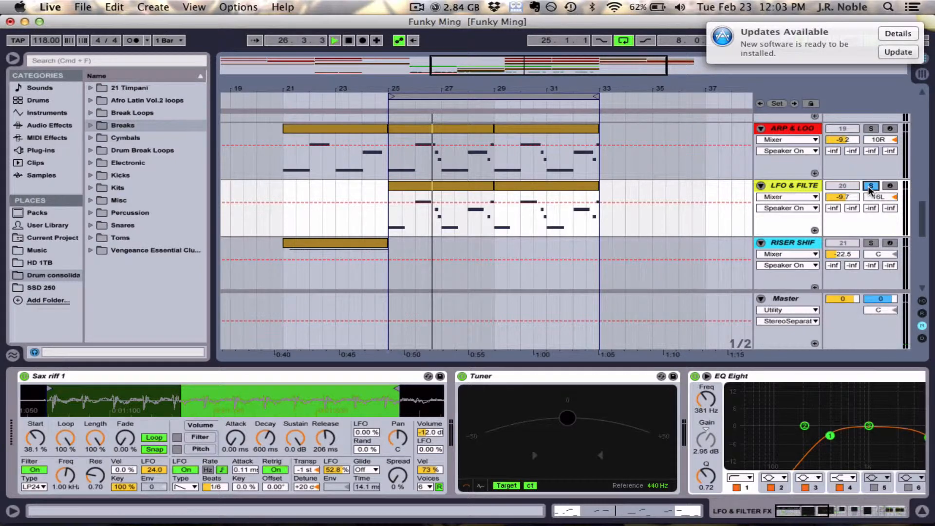
pyautogui.press('space')
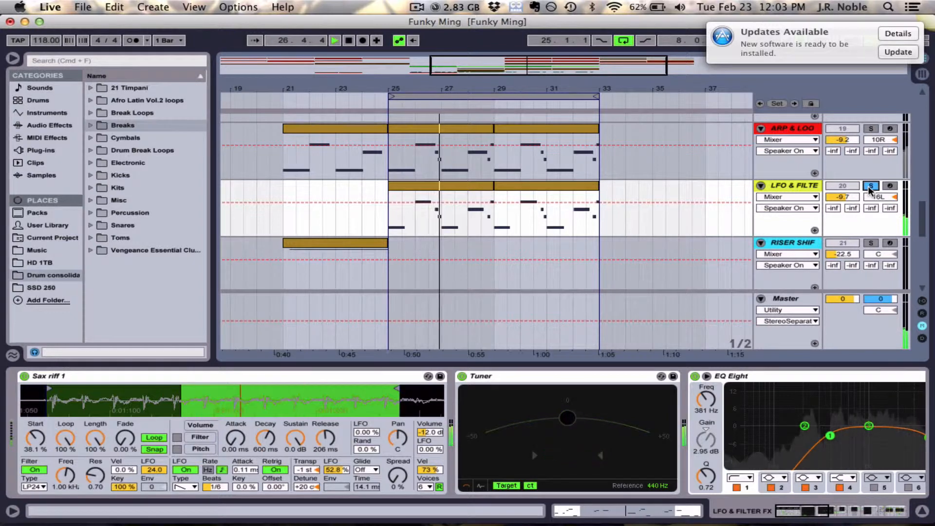
pyautogui.press('space')
pyautogui.click(869, 187)
# - Solo the three RISER SHIFTER tracks and play them back from bar 21
pyautogui.scroll(-5, 870, 190)
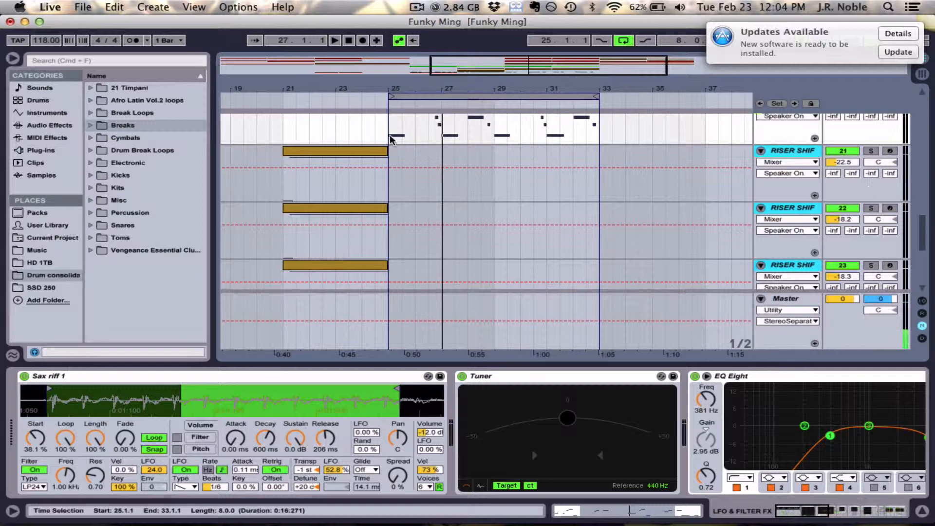
pyautogui.click(277, 157)
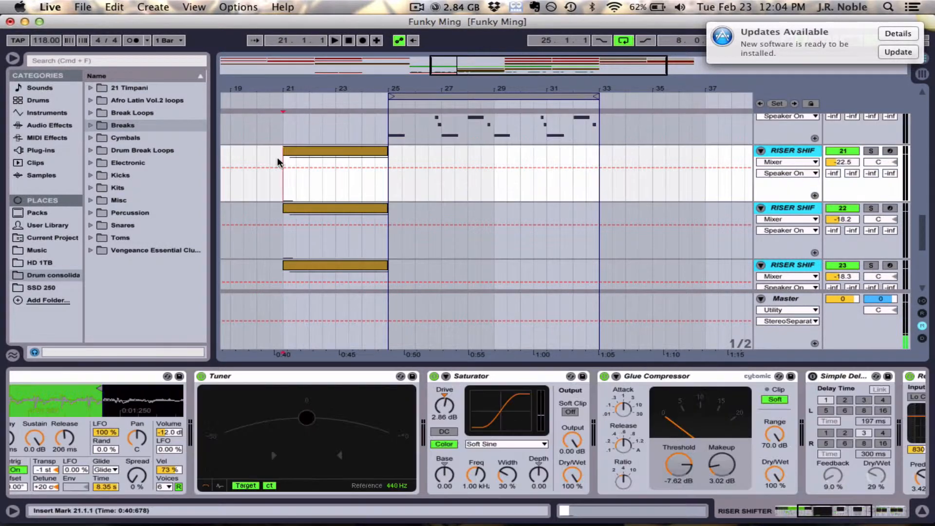
pyautogui.press('space')
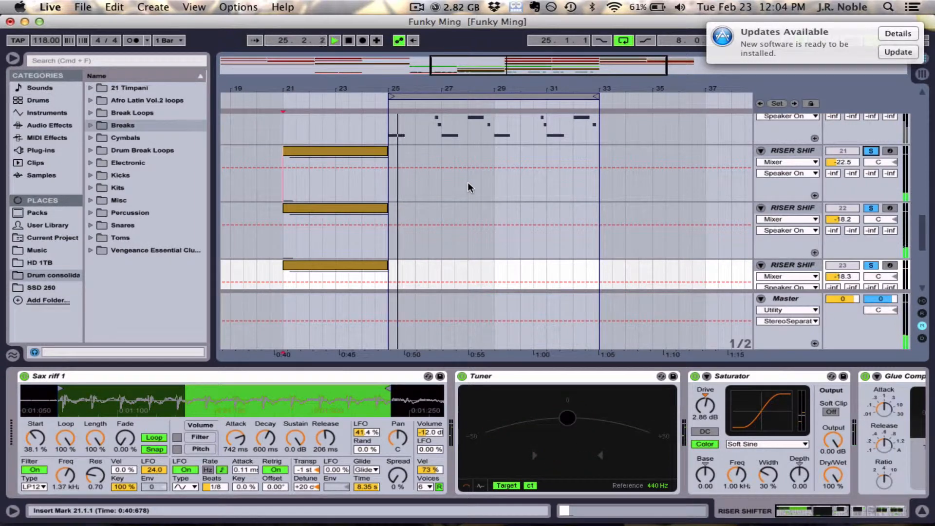
pyautogui.press('space')
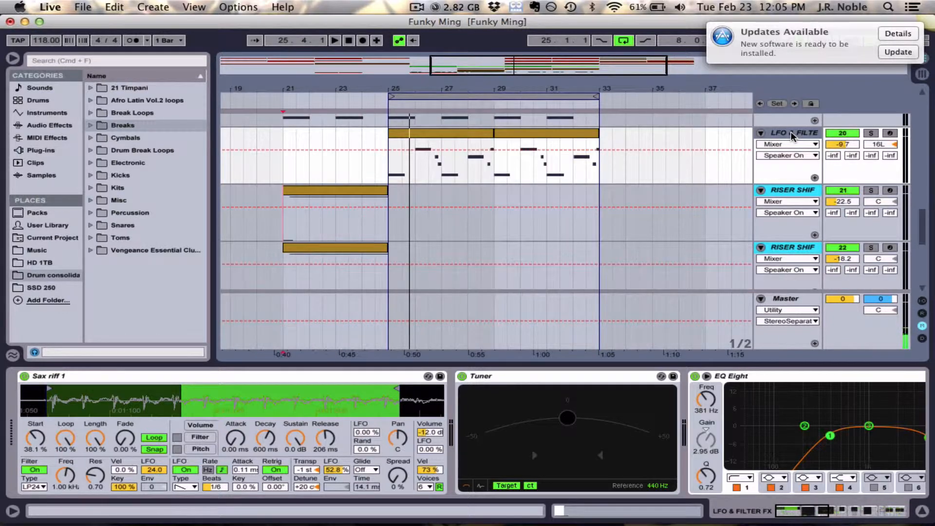
# - Duplicate the LFO & FILTER FX track and delete both MIDI clips from the copy
pyautogui.press('super+d')
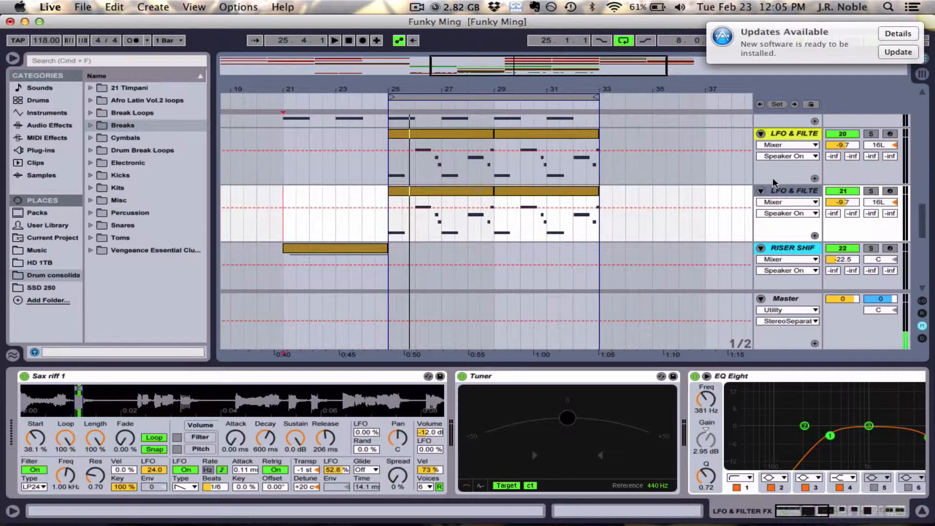
pyautogui.click(549, 190)
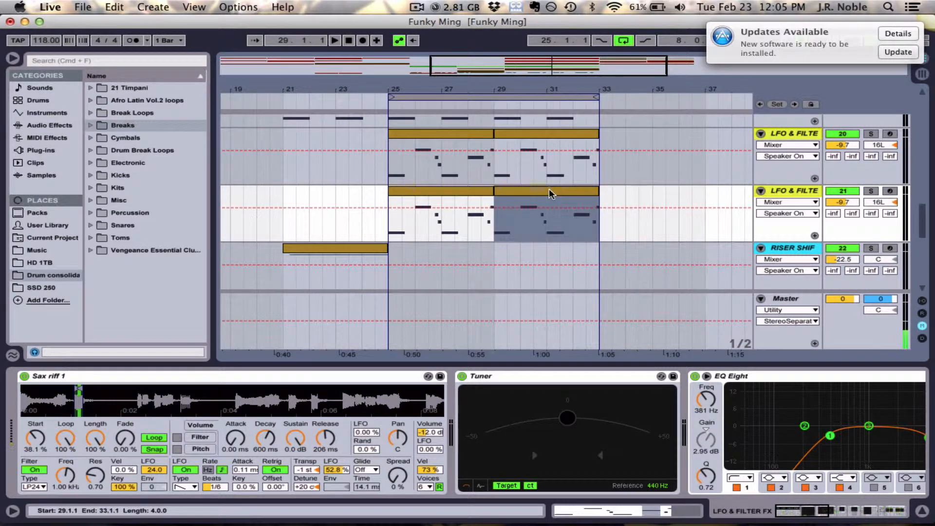
pyautogui.press('Delete')
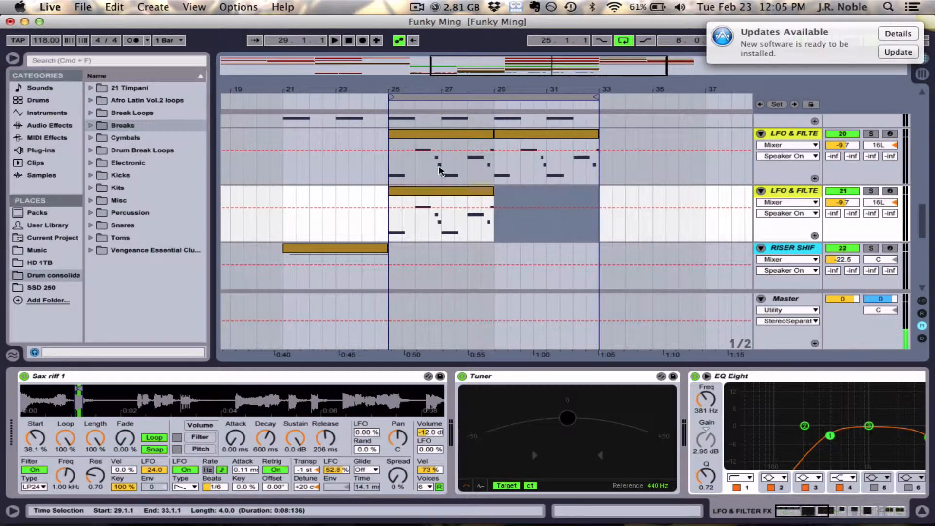
pyautogui.click(431, 192)
pyautogui.press('Delete')
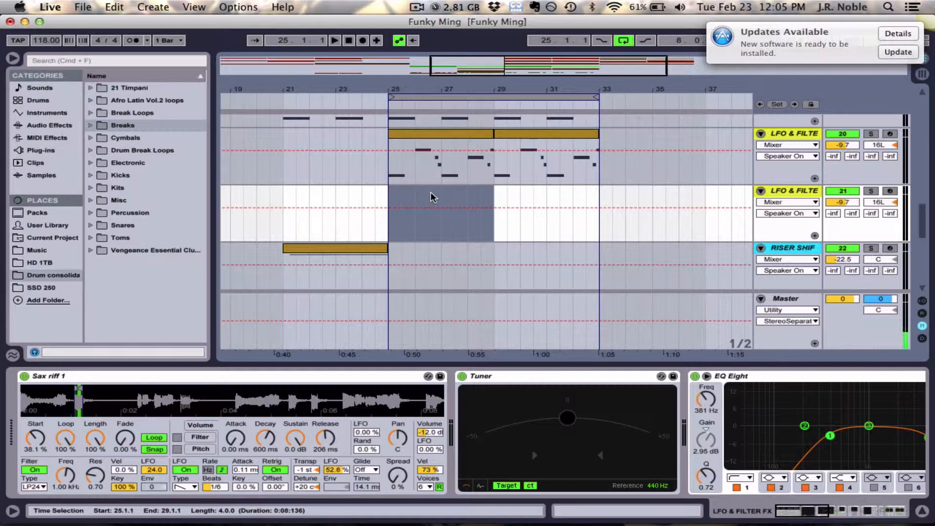
# - Zoom in on the sample loop of Sax riff 1 on the empty track copy and switch off the instrument's filter
pyautogui.click(793, 190)
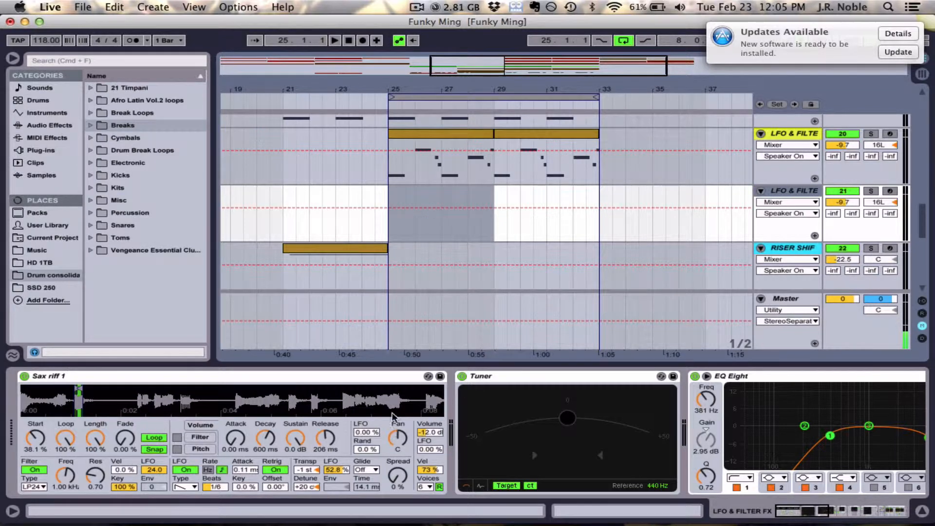
pyautogui.moveTo(81, 406); pyautogui.dragTo(203, 407)
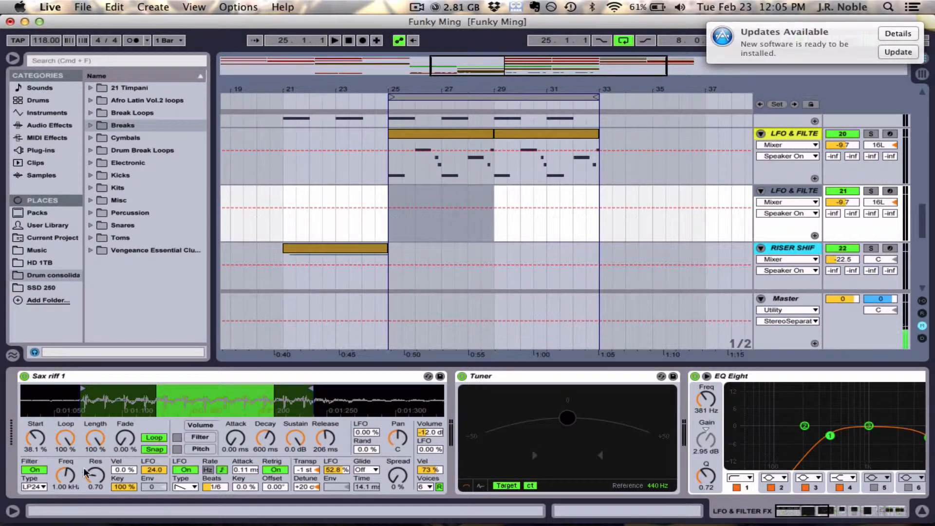
pyautogui.click(30, 469)
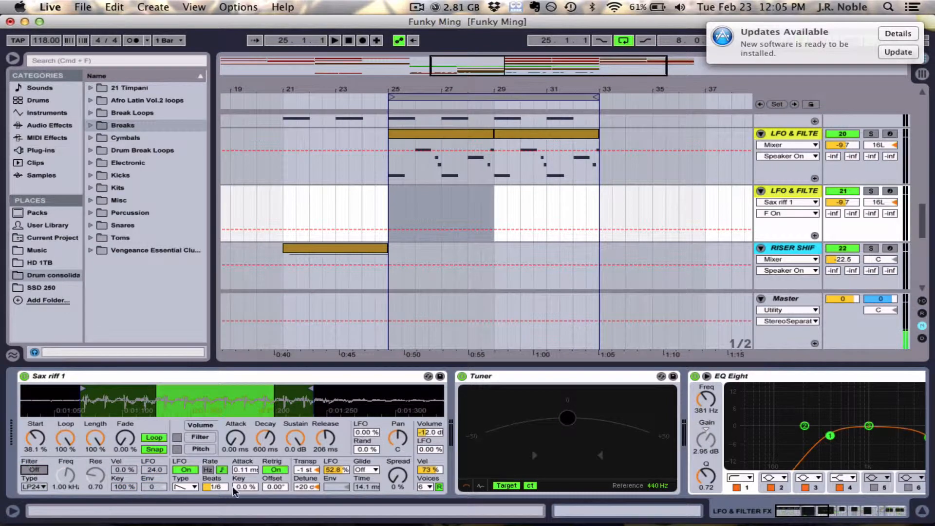
# - Delete the Zappified device from the track's effect chain and switch off the Simple Delay
pyautogui.hscroll(10, 347, 484)
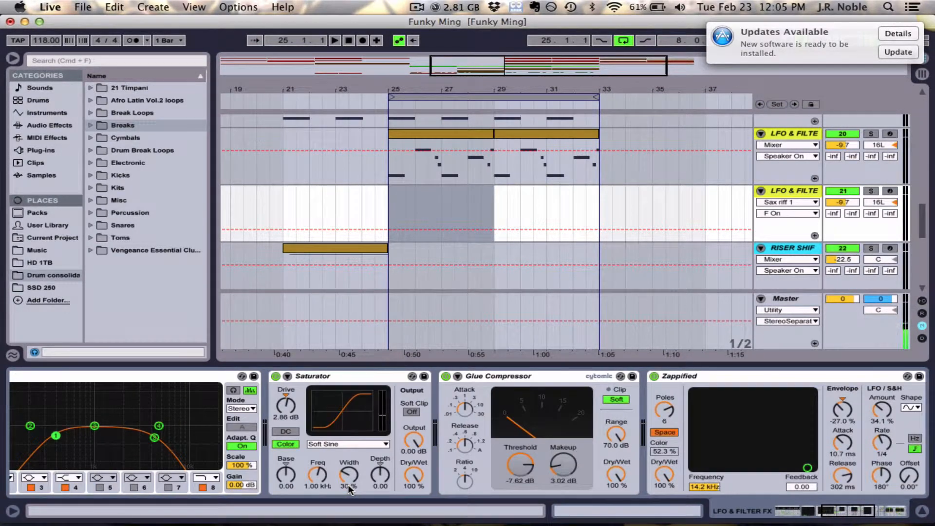
pyautogui.hscroll(8, 348, 484)
pyautogui.click(493, 376)
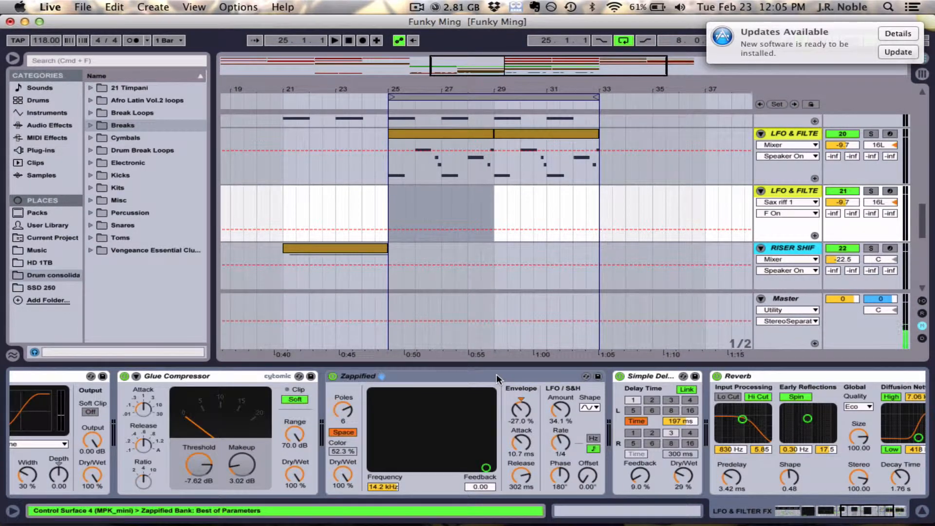
pyautogui.press('Delete')
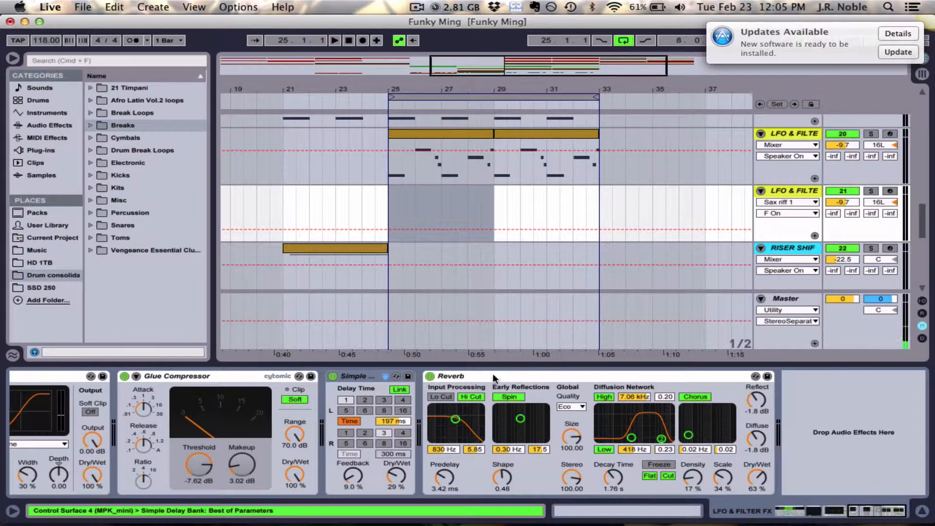
pyautogui.click(333, 375)
# - Set the pitch LFO amount of Sax riff 1 to 0% and its glide mode to Glide
pyautogui.hscroll(-15, 358, 397)
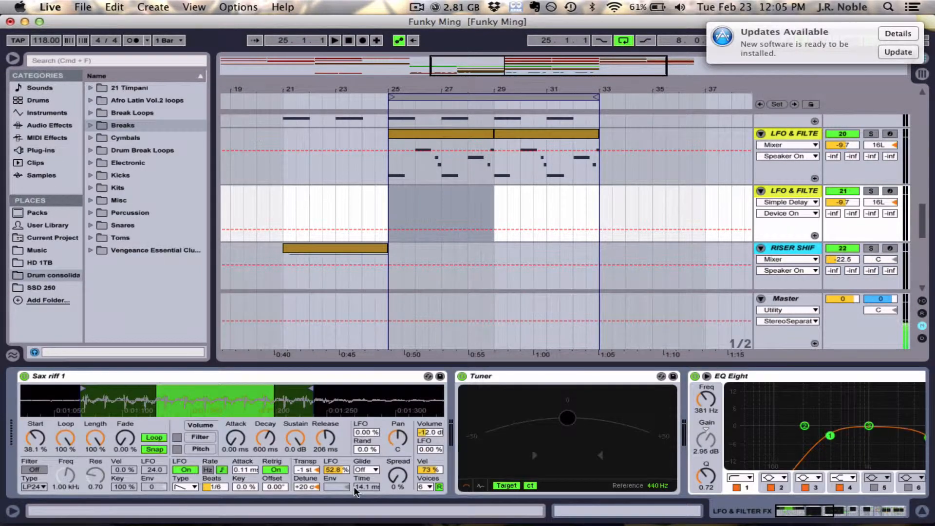
pyautogui.moveTo(336, 470); pyautogui.dragTo(336, 515)
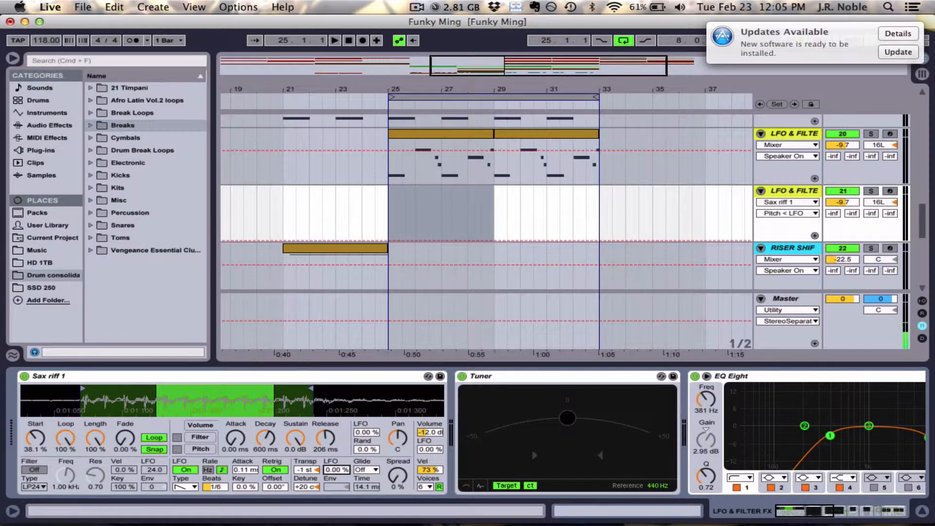
pyautogui.click(372, 466)
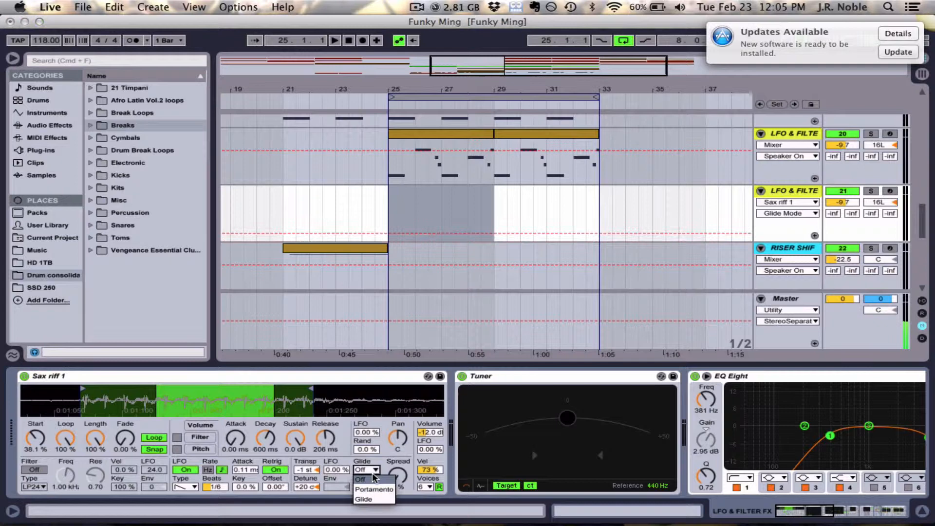
pyautogui.click(369, 499)
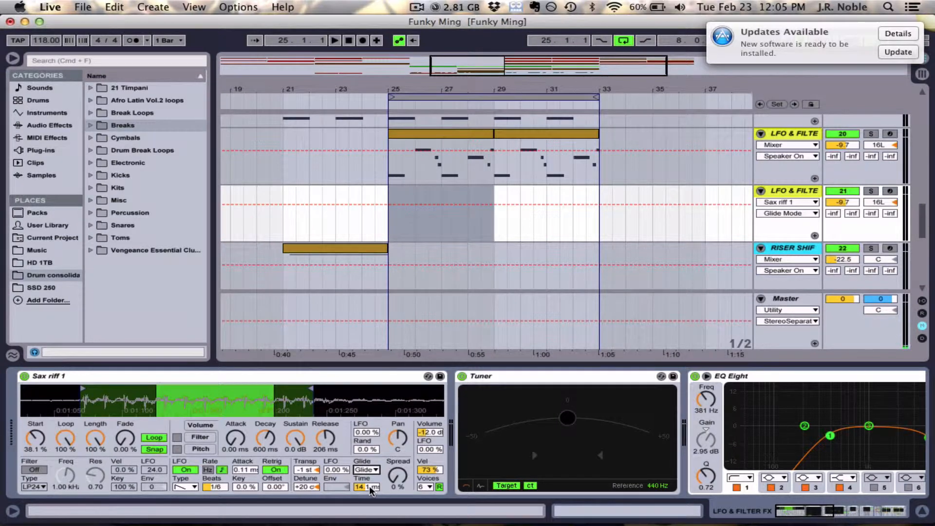
# - Experiment with the glide time of Sax riff 1 and settle on 8.35 s
pyautogui.click(369, 486)
pyautogui.moveTo(368, 486); pyautogui.dragTo(368, 462)
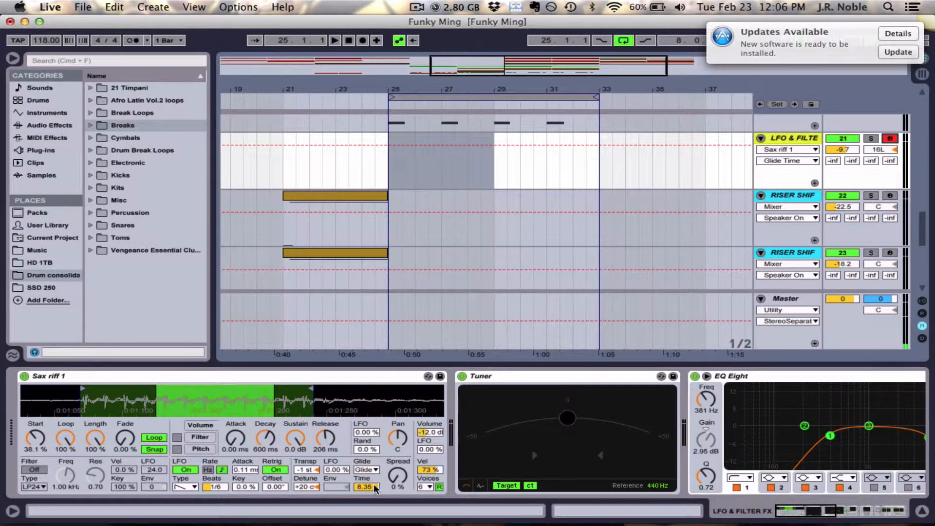
pyautogui.moveTo(366, 487)
pyautogui.mouseDown()
pyautogui.moveTo(366, 518)
pyautogui.moveTo(372, 483)
pyautogui.mouseUp()
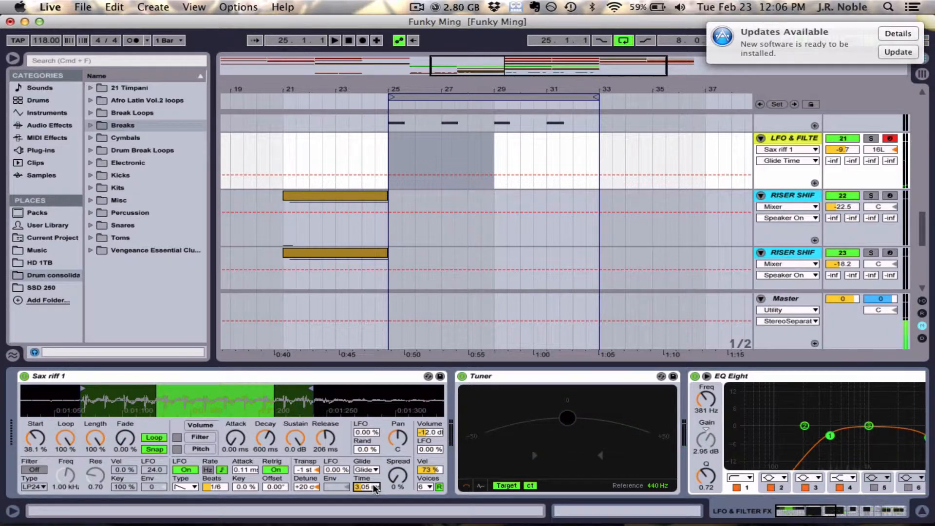
pyautogui.moveTo(362, 490)
pyautogui.mouseDown()
pyautogui.moveTo(361, 433)
pyautogui.moveTo(360, 486)
pyautogui.mouseUp()
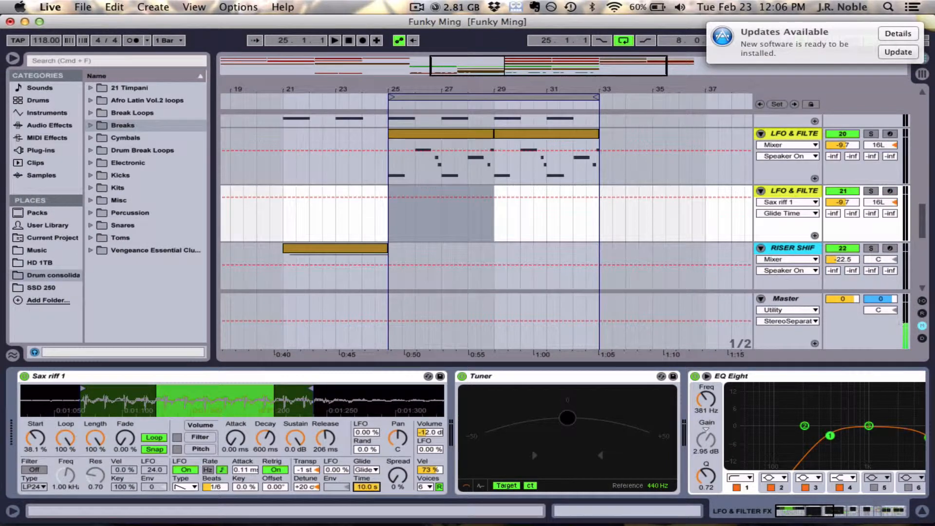
pyautogui.moveTo(366, 487); pyautogui.dragTo(366, 476)
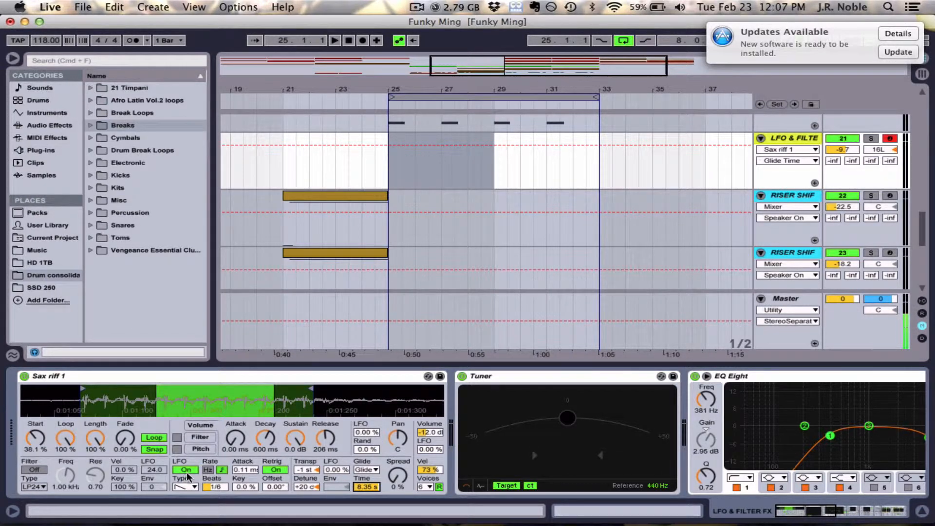
# - Set the pan LFO amount of Sax riff 1 to 100%, with a square LFO wave at a 1/64 rate
pyautogui.click(366, 432)
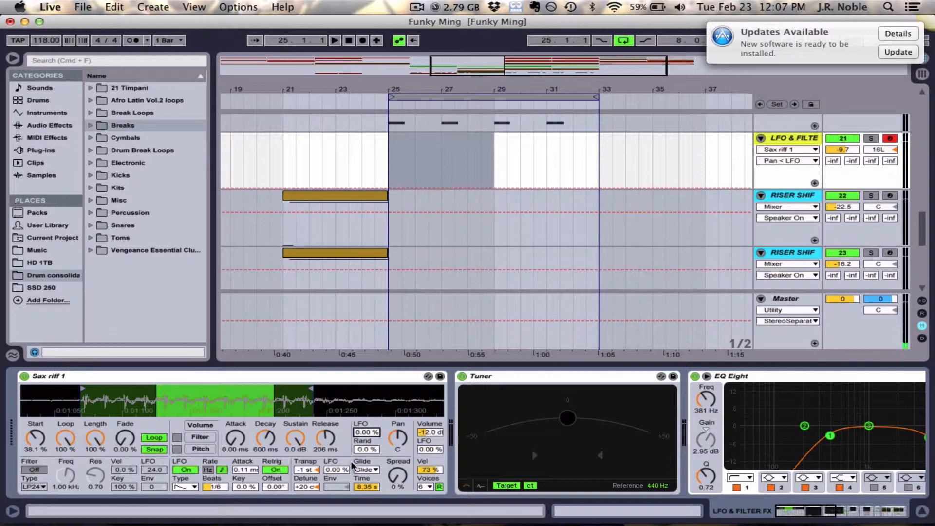
pyautogui.moveTo(364, 432); pyautogui.dragTo(365, 375)
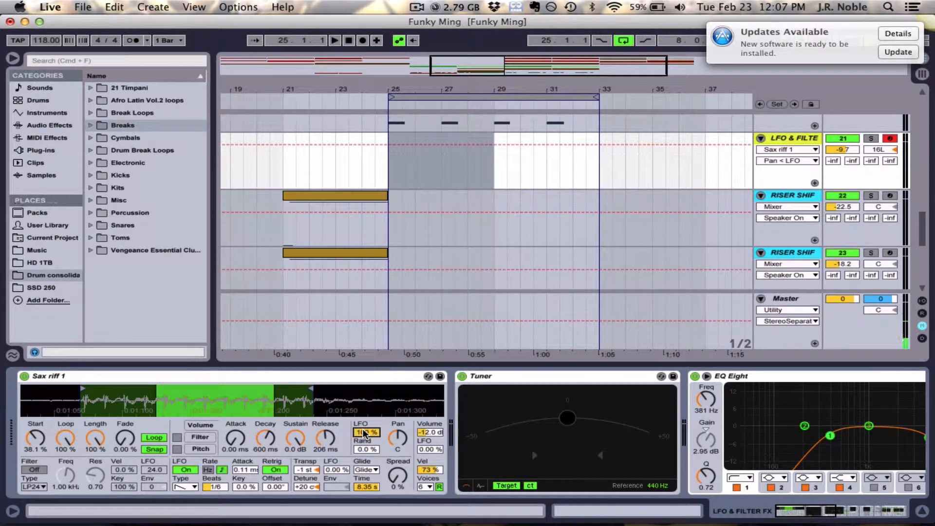
pyautogui.moveTo(214, 489); pyautogui.dragTo(214, 504)
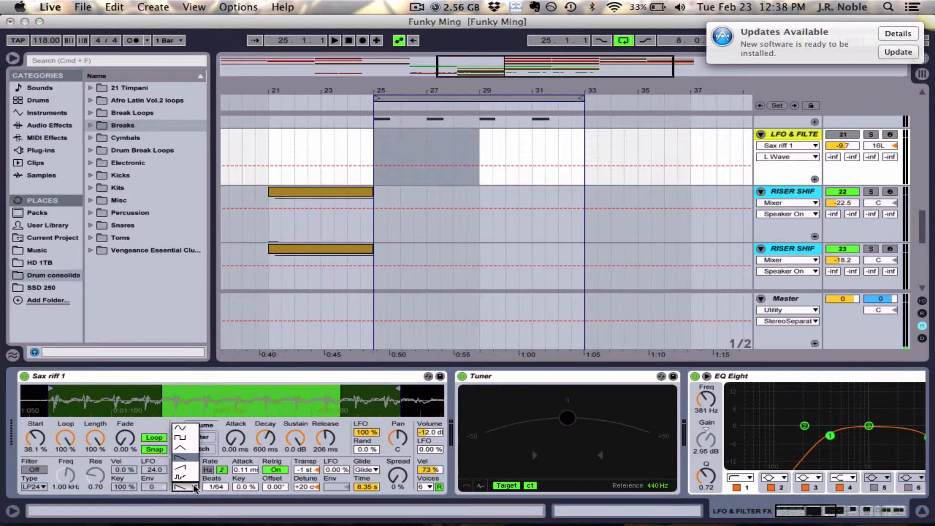
pyautogui.click(192, 484)
pyautogui.click(184, 436)
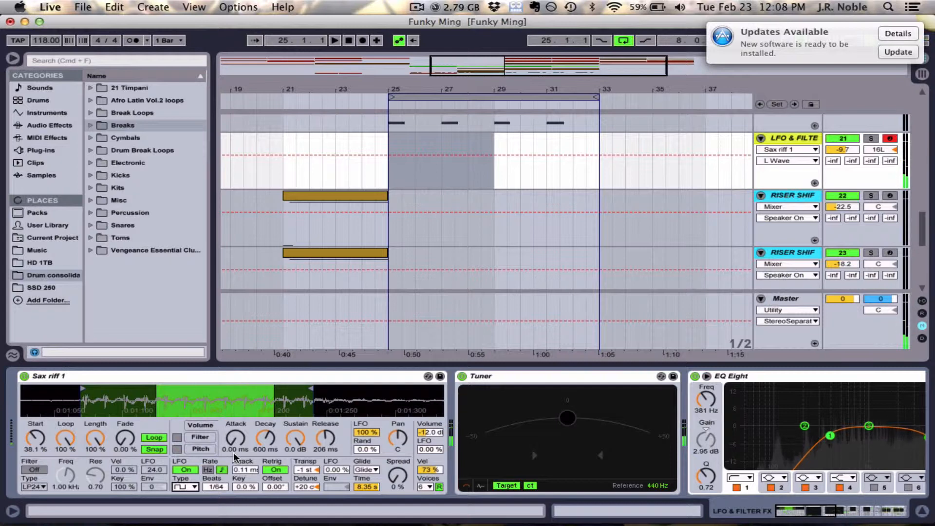
# - Duplicate the LFO & Filter track 21 and give the copy's Sax riff 1 a 42.2% pan LFO with a sine wave at a 1/4 rate
pyautogui.scroll(-1, 651, 255)
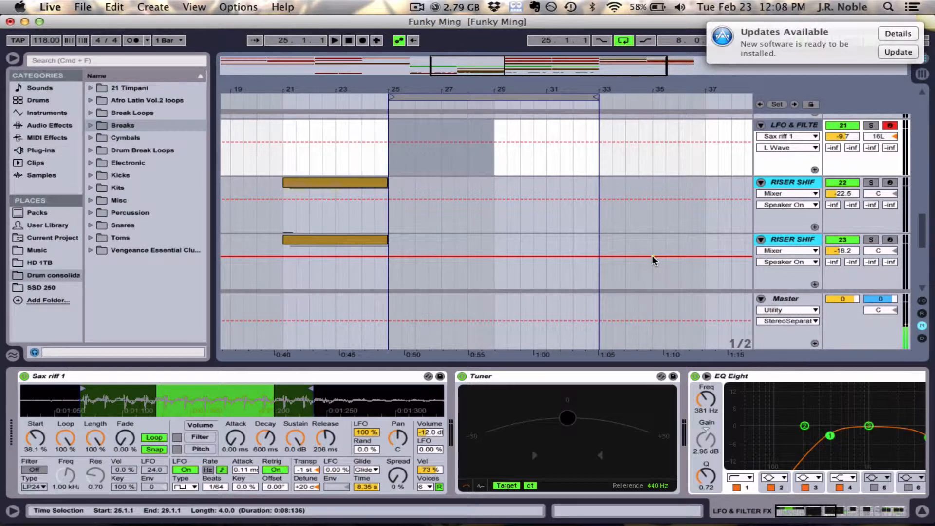
pyautogui.press('super+d')
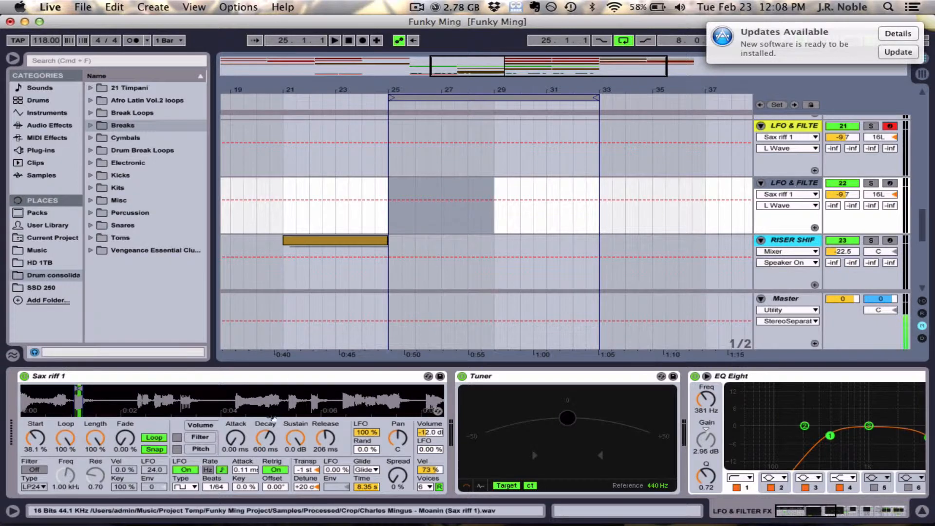
pyautogui.moveTo(368, 432); pyautogui.dragTo(367, 462)
pyautogui.click(217, 485)
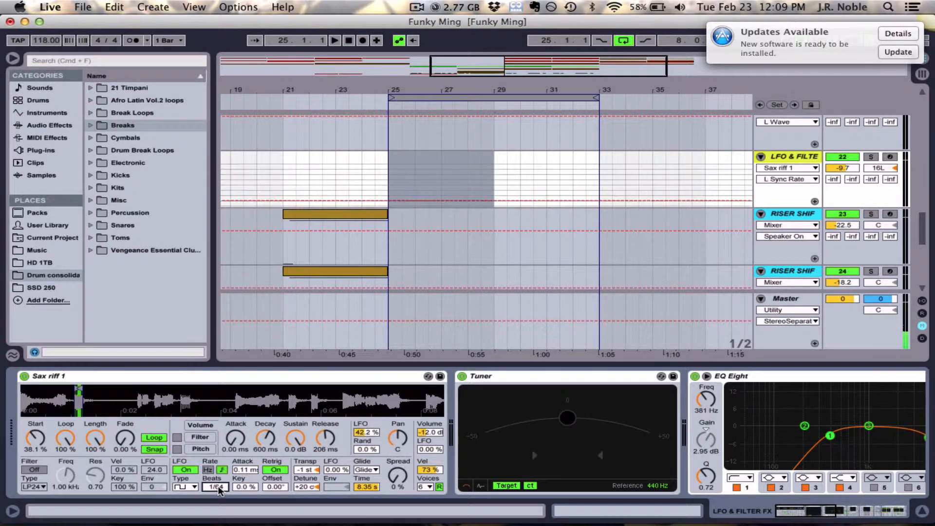
pyautogui.moveTo(215, 487)
pyautogui.mouseDown()
pyautogui.moveTo(215, 460)
pyautogui.moveTo(215, 470)
pyautogui.mouseUp()
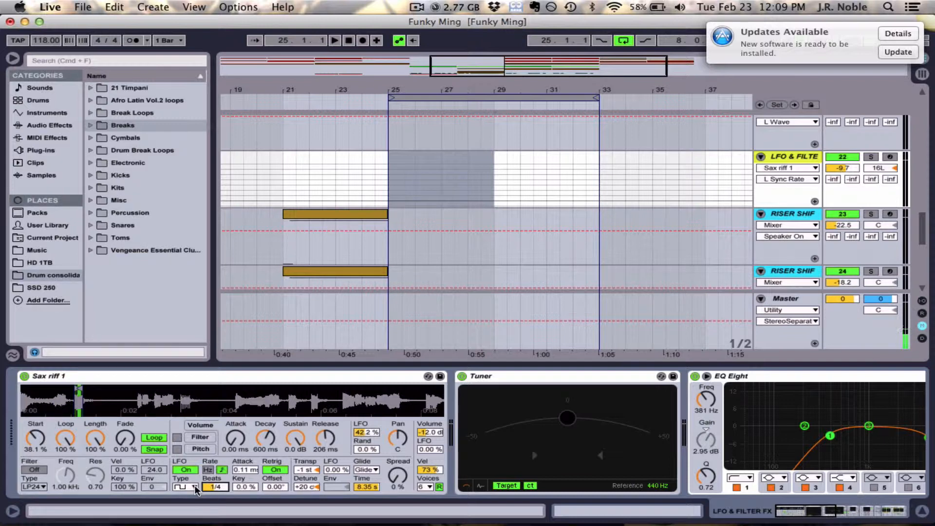
pyautogui.click(194, 485)
pyautogui.click(188, 428)
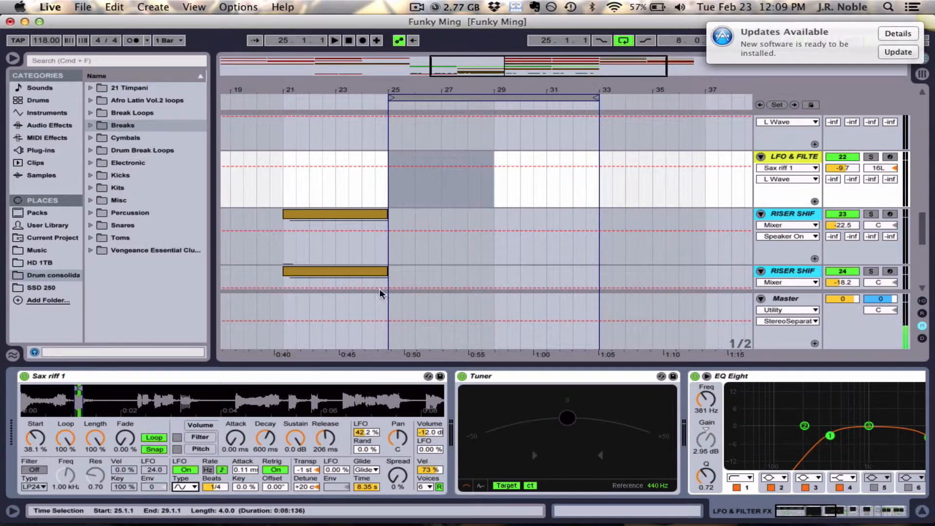
# - Examine the Sax riff 1 settings on the two Riser Shifter tracks and the low and high MIDI notes in the first riser clip
pyautogui.scroll(-2, 380, 263)
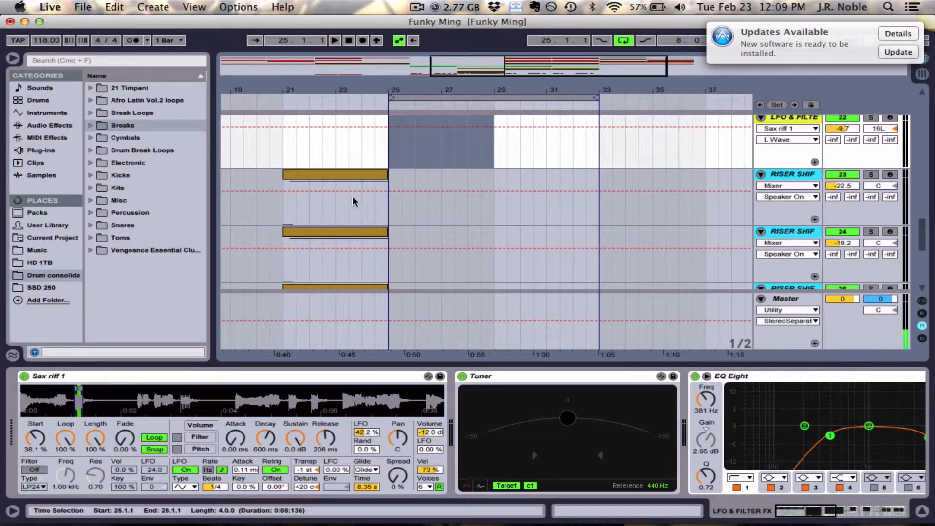
pyautogui.click(336, 174)
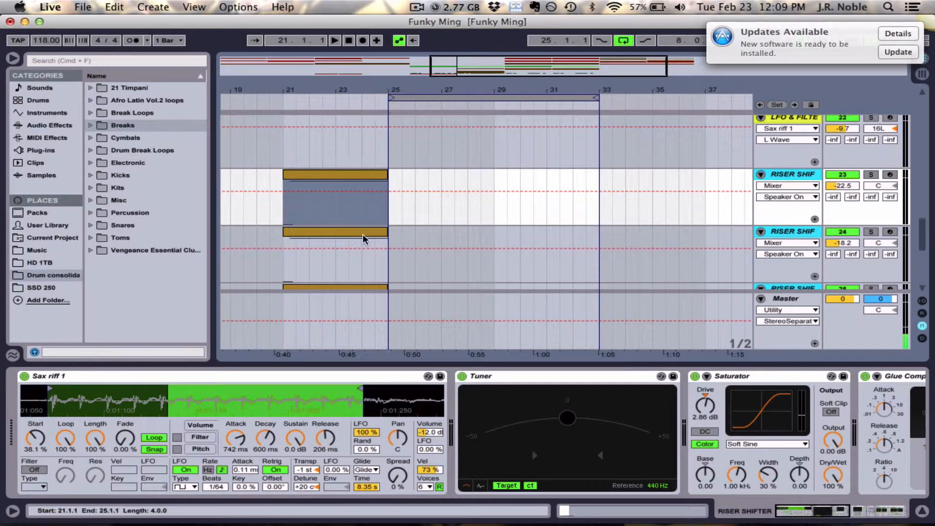
pyautogui.click(339, 232)
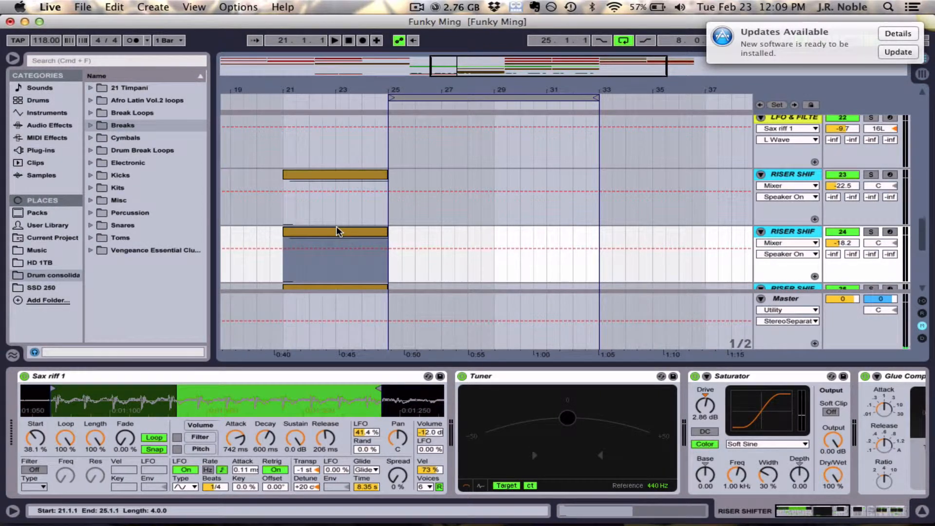
pyautogui.scroll(3, 337, 229)
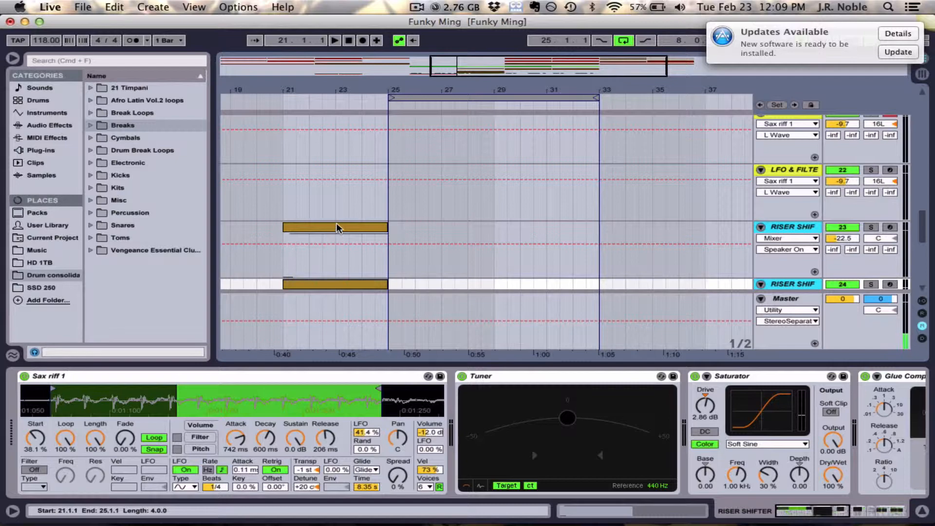
pyautogui.doubleClick(331, 222)
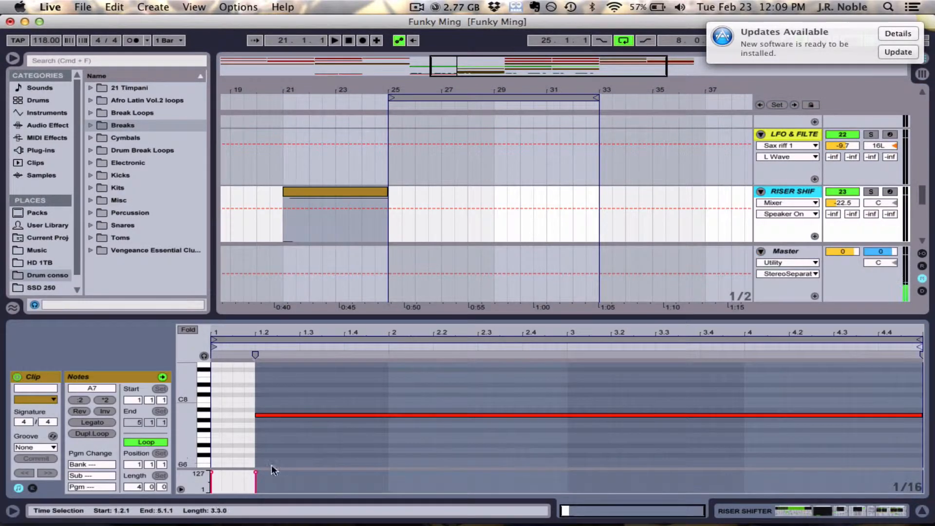
pyautogui.scroll(-6, 250, 463)
pyautogui.scroll(-3, 249, 460)
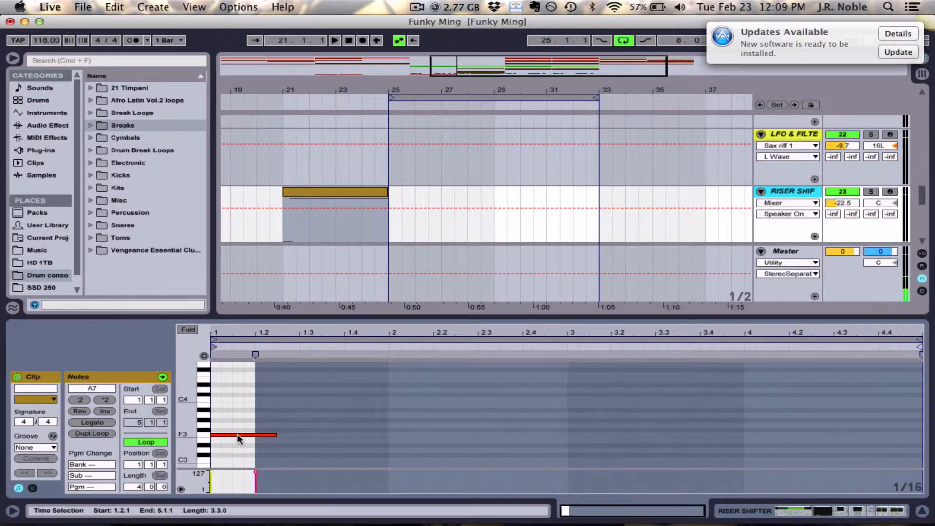
pyautogui.scroll(8, 238, 434)
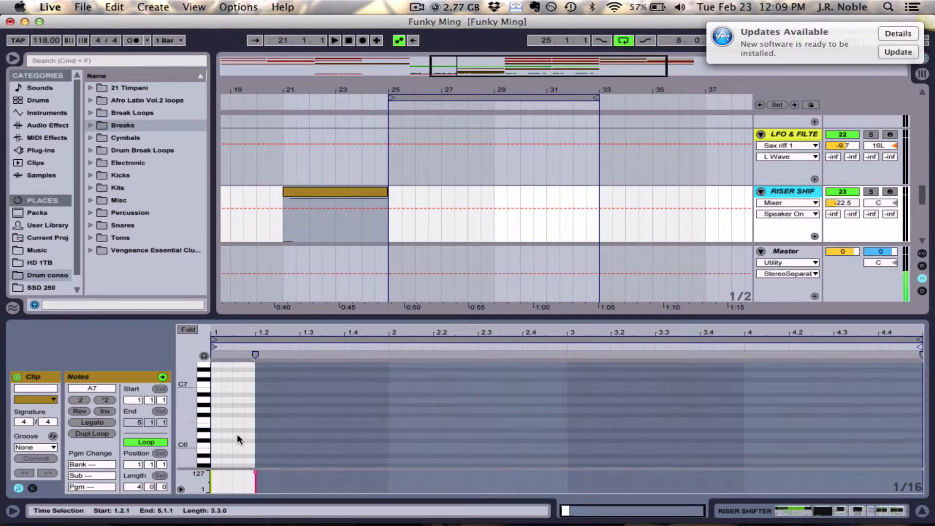
pyautogui.scroll(2, 237, 434)
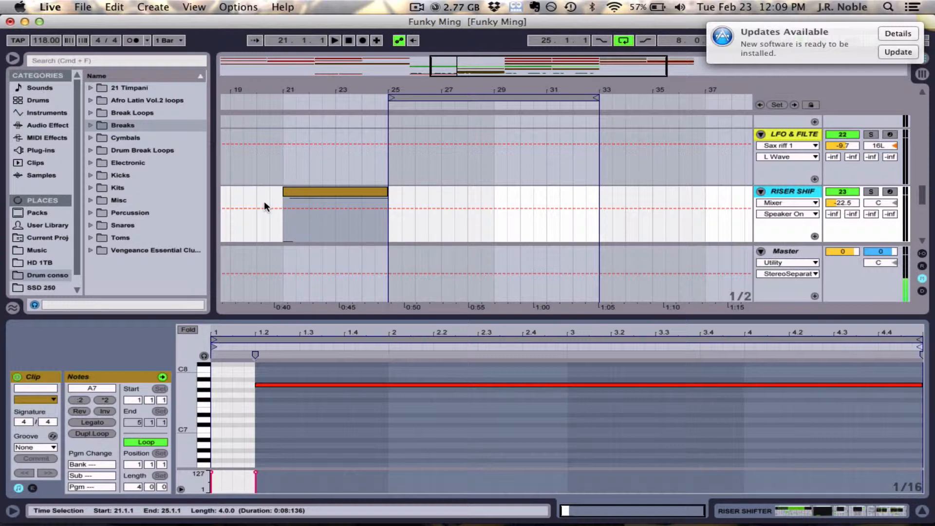
# - Copy the riser MIDI clip at bars 21 to 25 onto both LFO & Filter tracks, 22 and 21, at the same position
pyautogui.scroll(1, 264, 202)
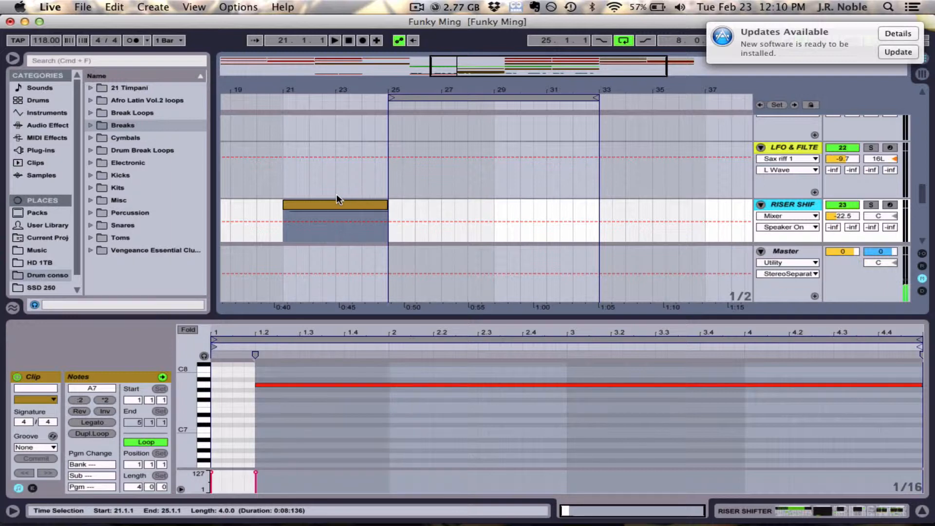
pyautogui.scroll(-1, 337, 194)
pyautogui.scroll(1, 337, 195)
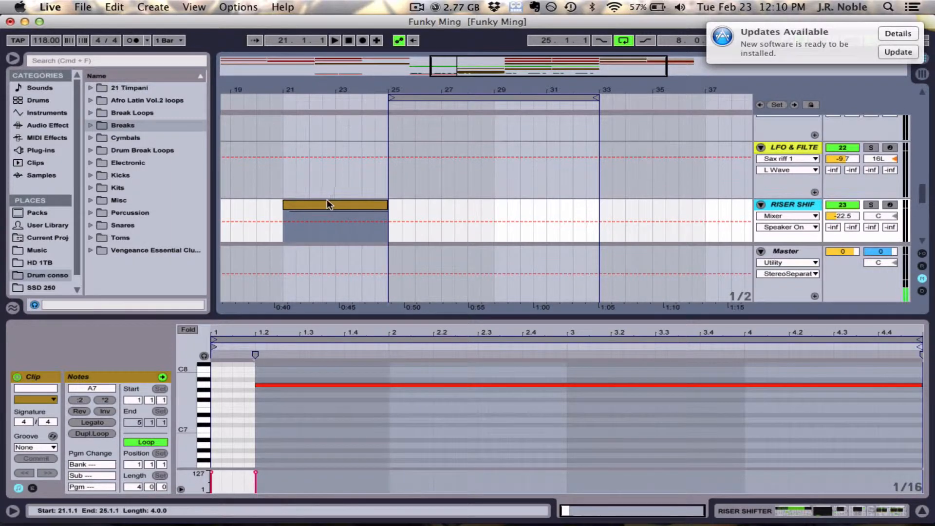
pyautogui.moveTo(329, 201); pyautogui.dragTo(330, 150)
pyautogui.scroll(3, 330, 150)
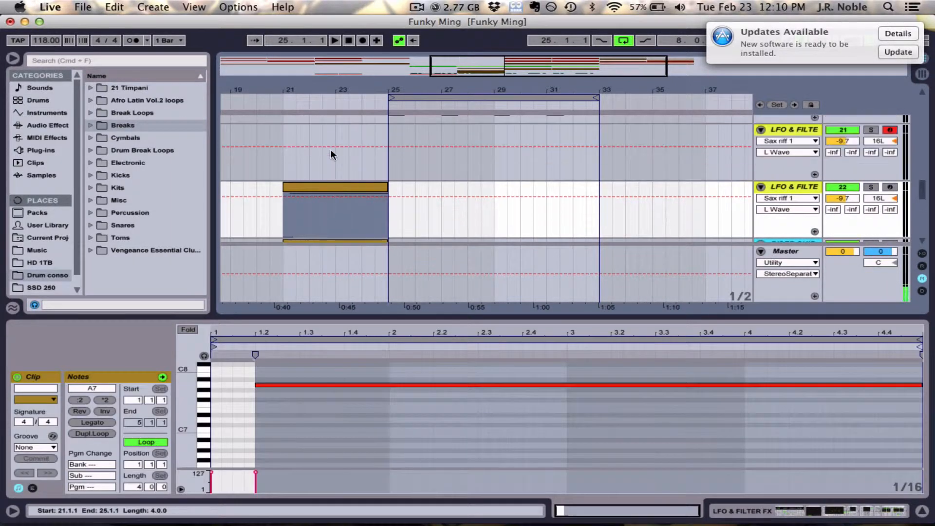
pyautogui.moveTo(325, 186); pyautogui.dragTo(317, 144)
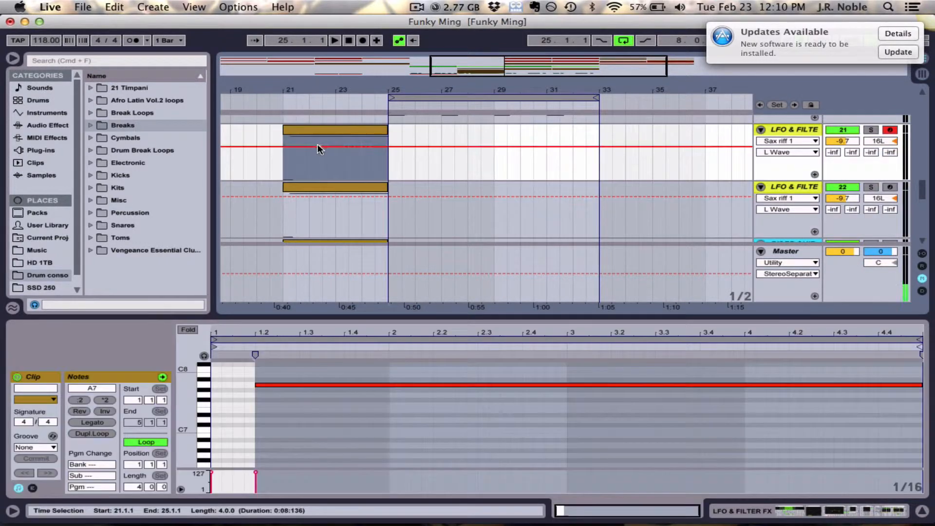
# - Arm track 22 for recording and audition its copied clip from bar 21 in solo
pyautogui.click(628, 188)
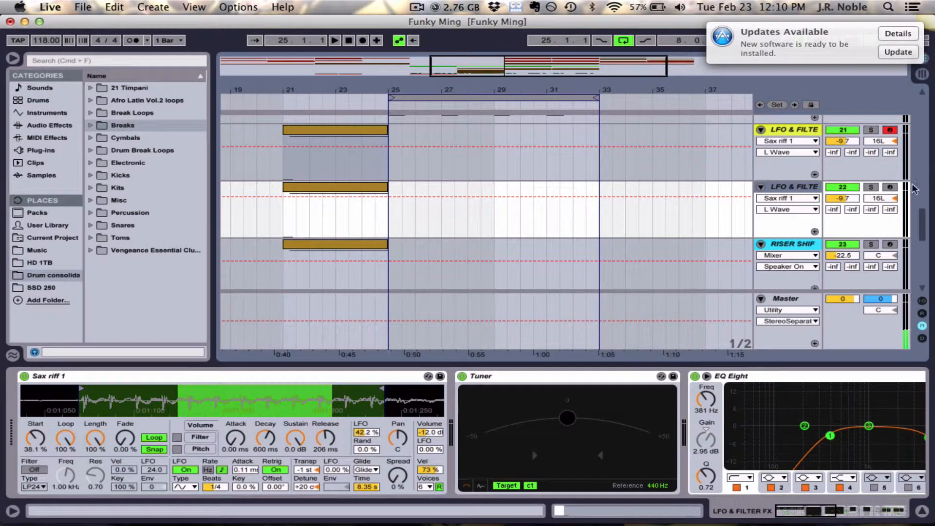
pyautogui.click(889, 188)
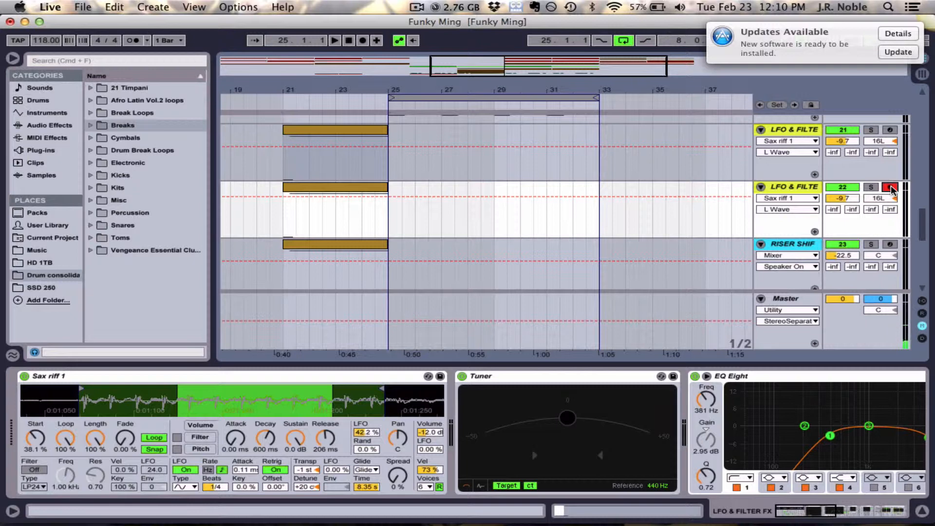
pyautogui.click(871, 187)
pyautogui.click(300, 186)
pyautogui.press('space')
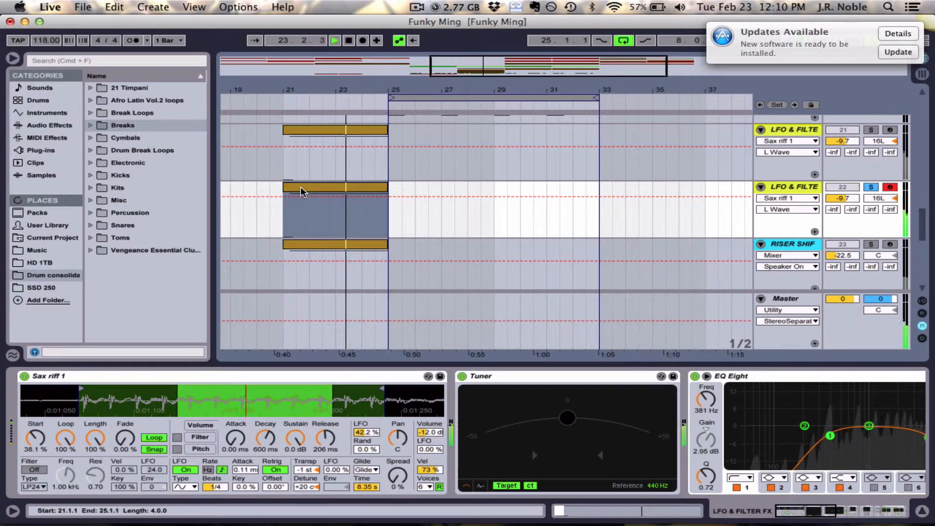
pyautogui.press('space')
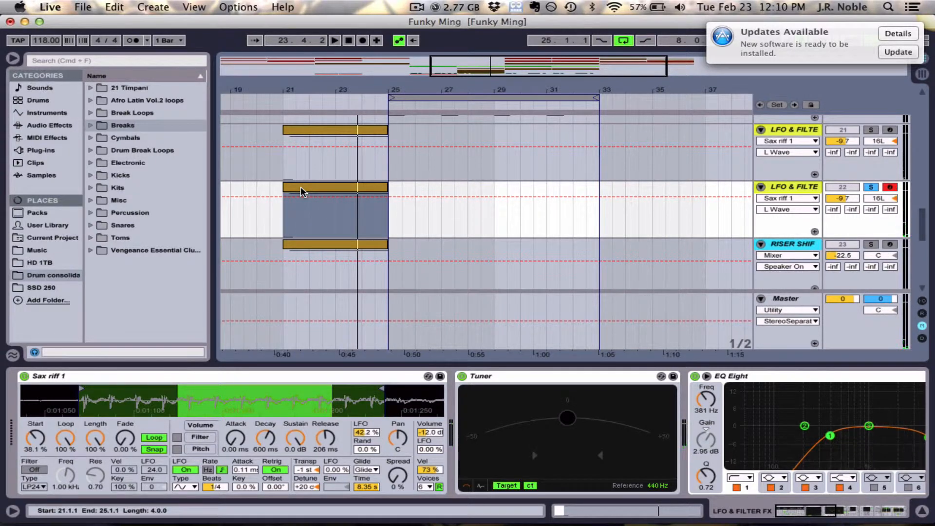
pyautogui.click(871, 187)
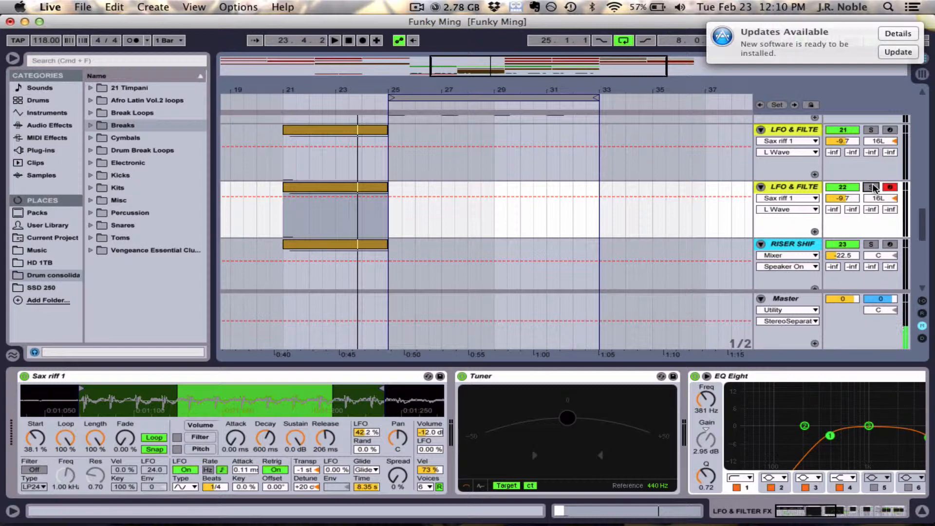
# - Duplicate LFO & Filter track 22 with its clip and set the LFO rate of the copy's Sax riff 1 to 1/8
pyautogui.click(322, 129)
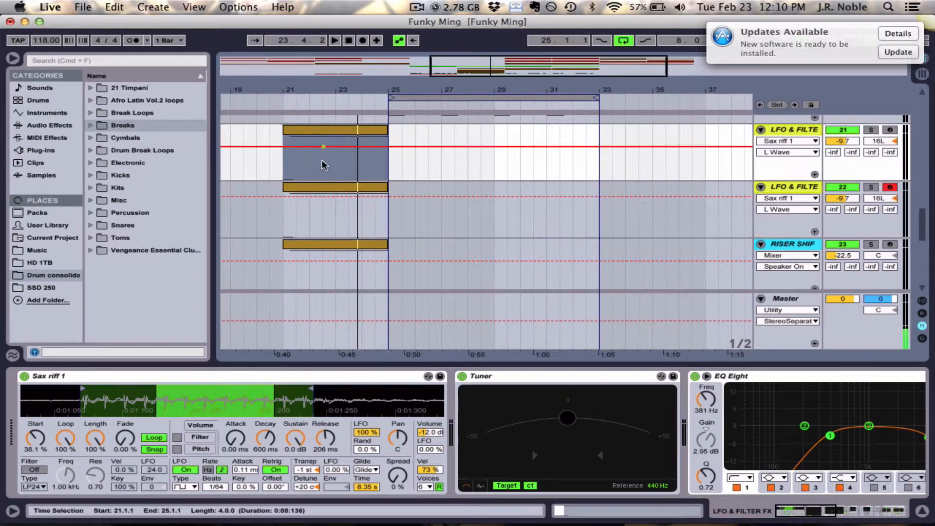
pyautogui.click(332, 187)
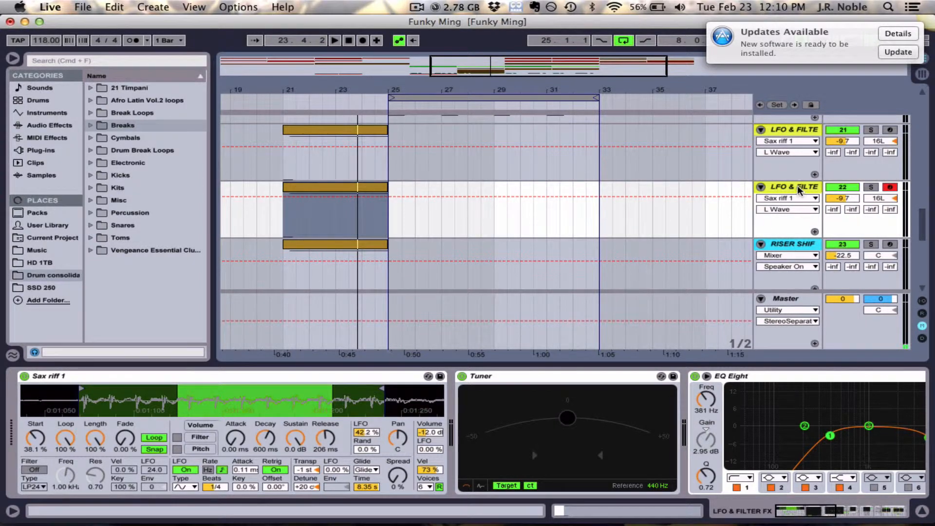
pyautogui.click(797, 188)
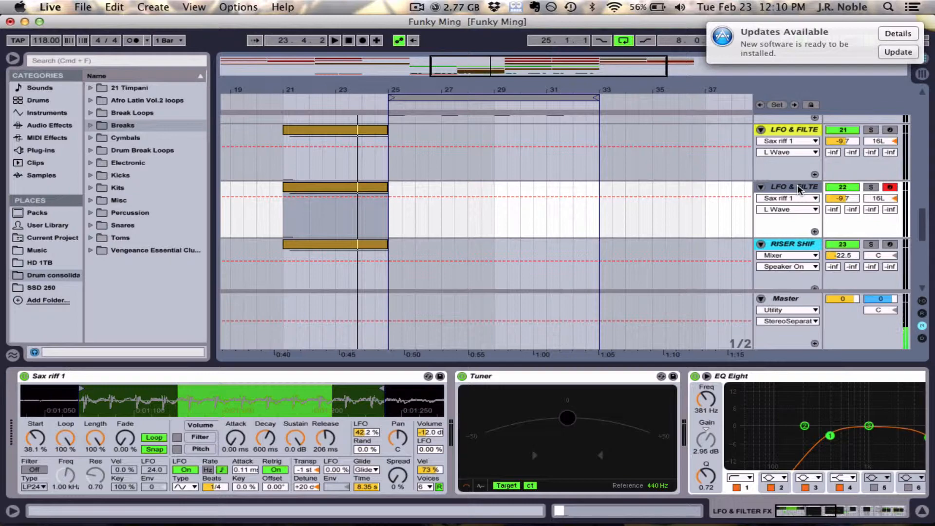
pyautogui.press('super+d')
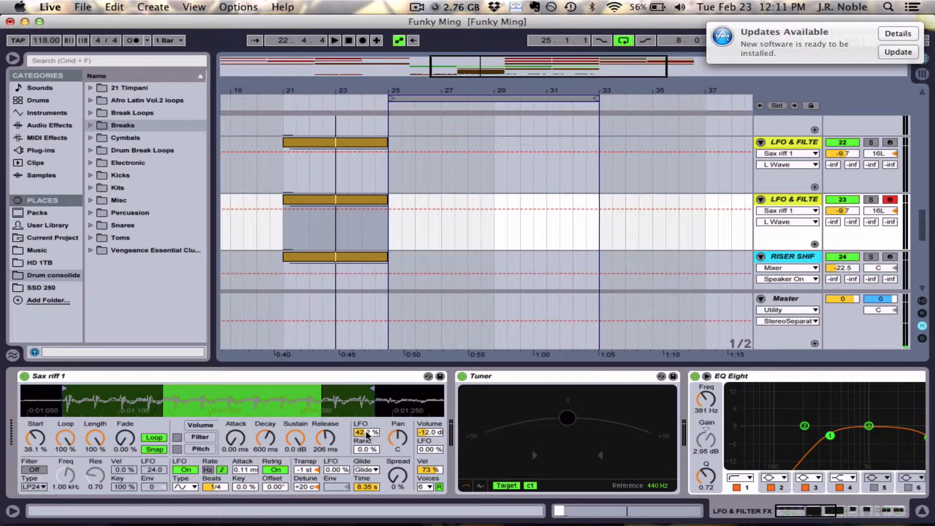
pyautogui.moveTo(217, 486); pyautogui.dragTo(217, 496)
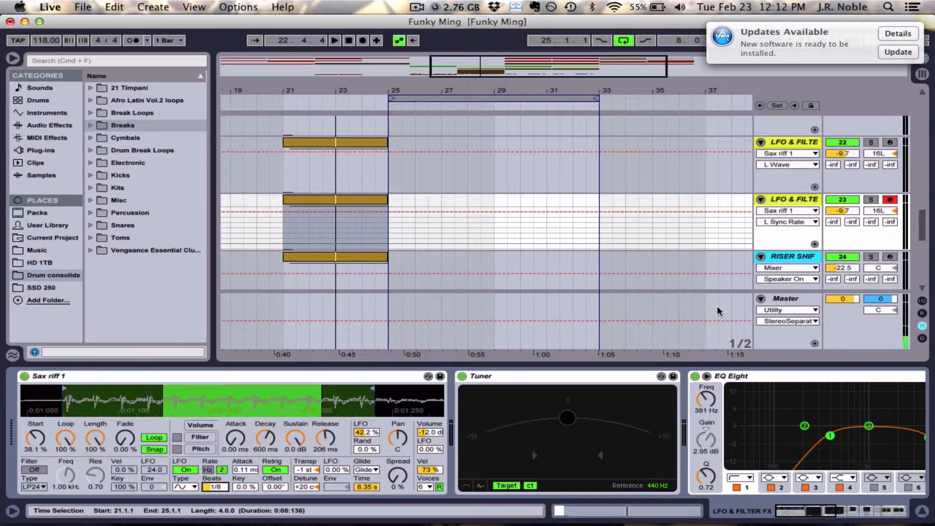
# - Check the three LFO & Filter tracks, play their riser clips together in solo, and switch the solo off
pyautogui.scroll(2, 657, 174)
pyautogui.scroll(1, 657, 174)
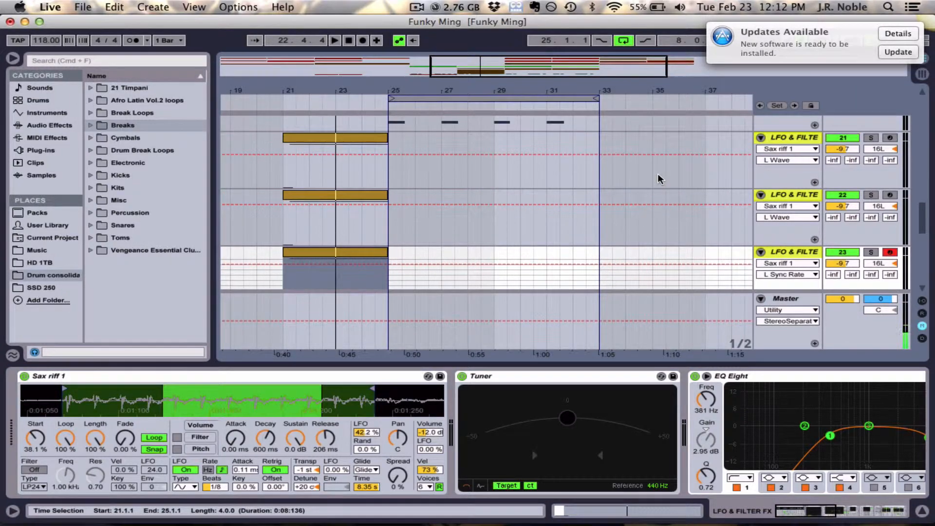
pyautogui.click(796, 176)
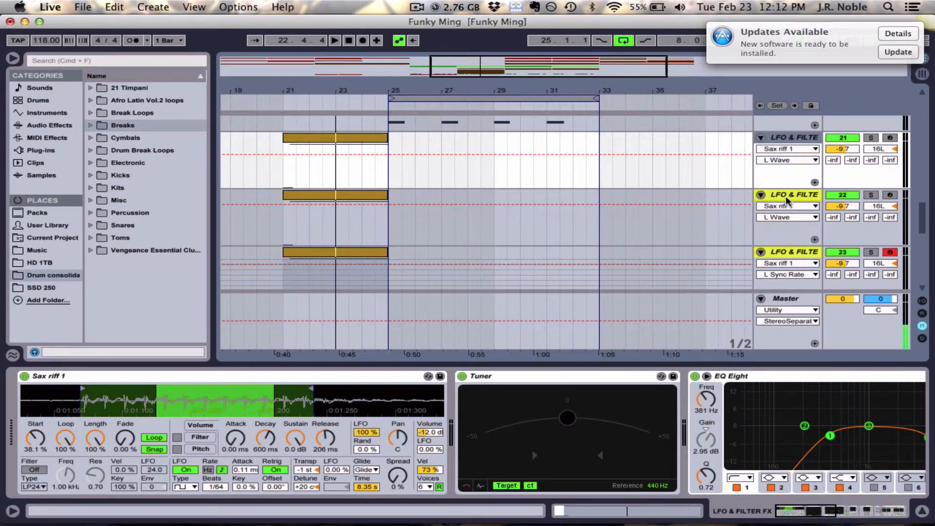
pyautogui.click(785, 196)
pyautogui.click(784, 251)
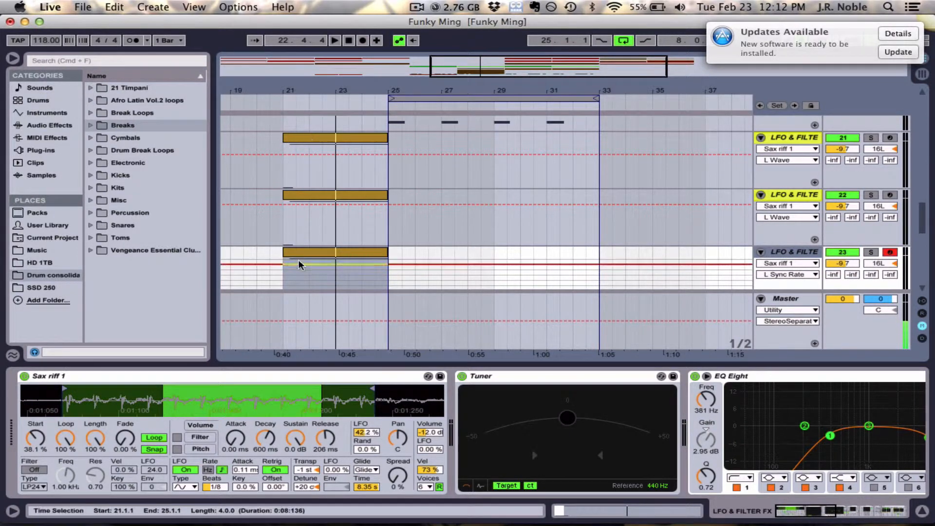
pyautogui.keyDown('shift'); pyautogui.click(875, 137); pyautogui.keyUp('shift')
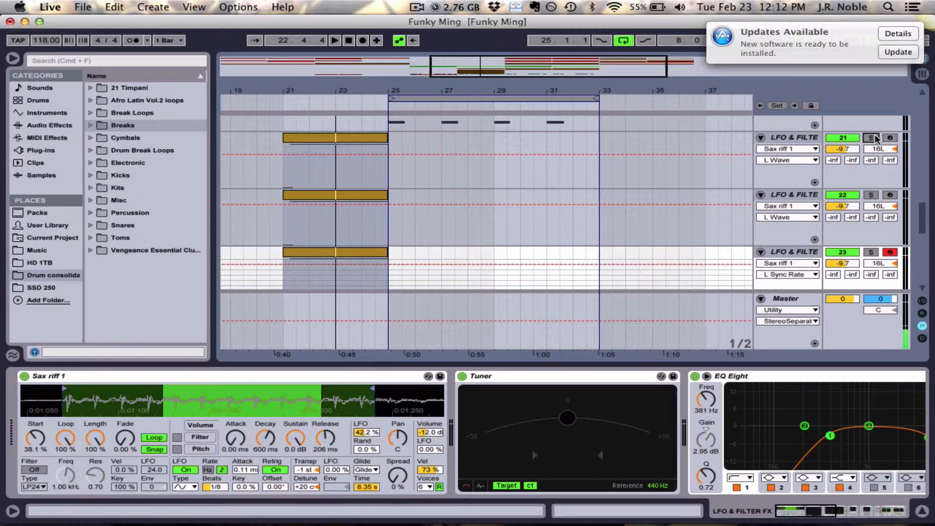
pyautogui.click(872, 138)
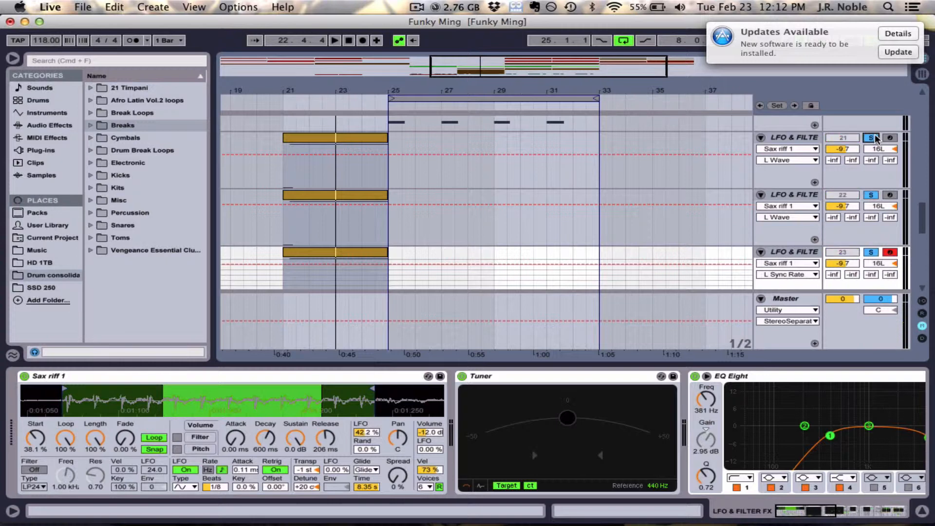
pyautogui.press('space')
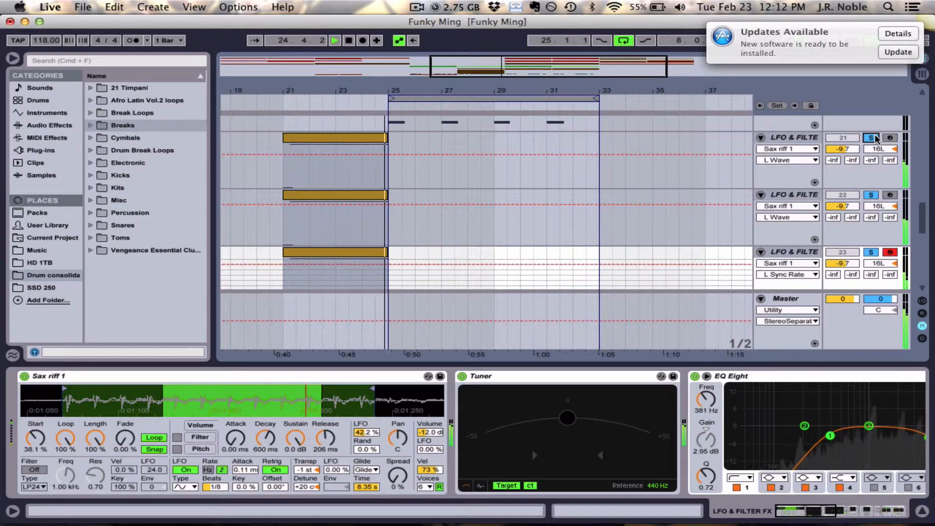
pyautogui.press('space')
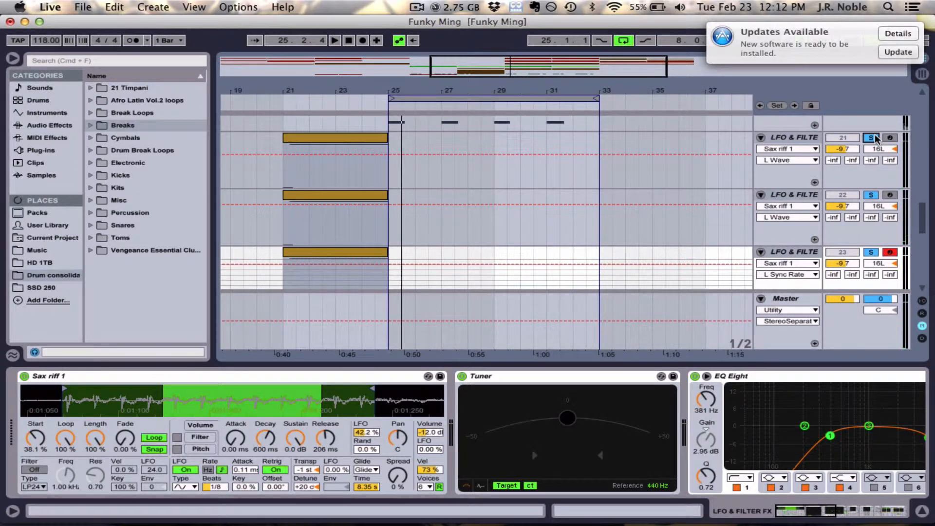
pyautogui.click(870, 138)
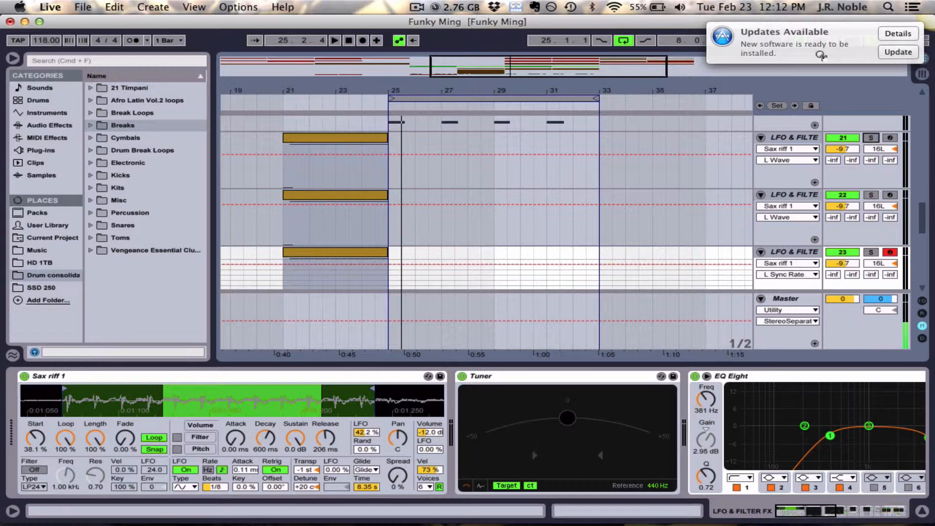
# - Compare the Sax riff 1 LFO settings of LFO & Filter tracks 21 and 22, and examine track 21's LFO rate and sample loop closely
pyautogui.click(794, 137)
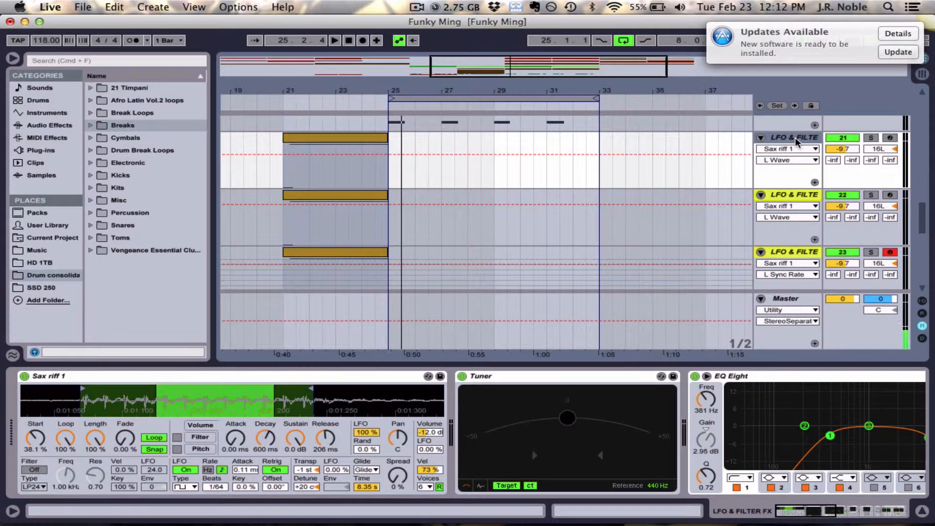
pyautogui.click(785, 199)
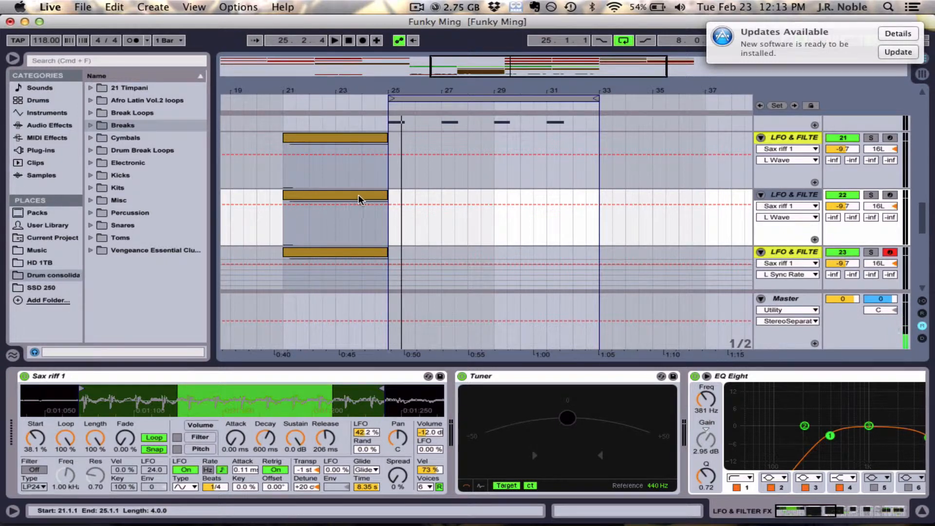
pyautogui.click(793, 138)
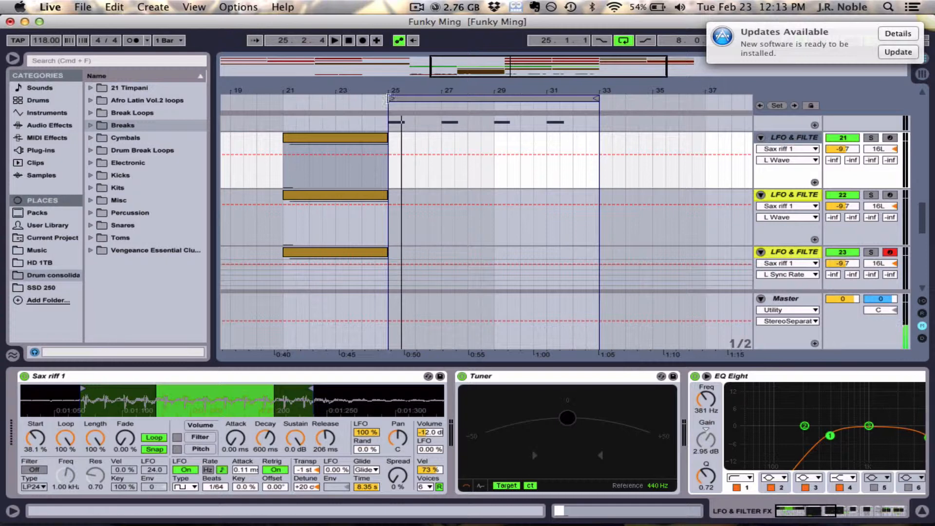
pyautogui.click(218, 486)
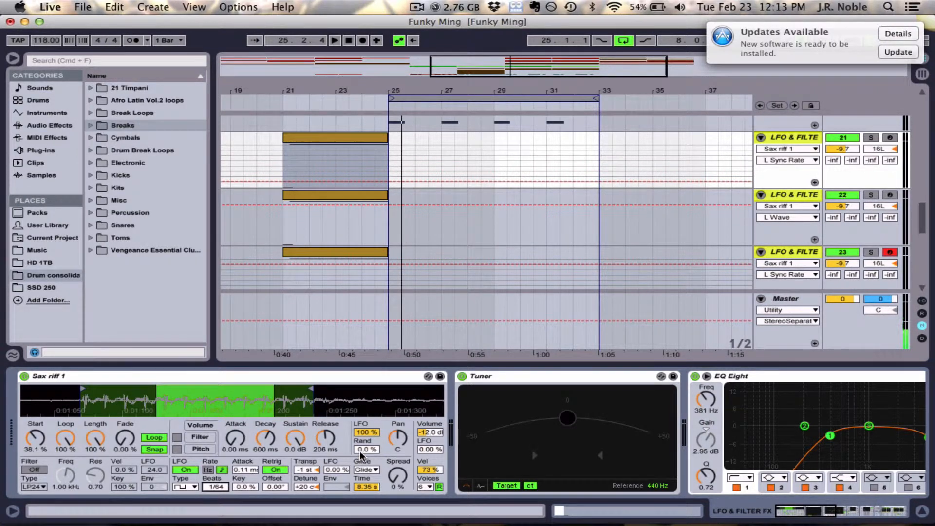
pyautogui.click(792, 137)
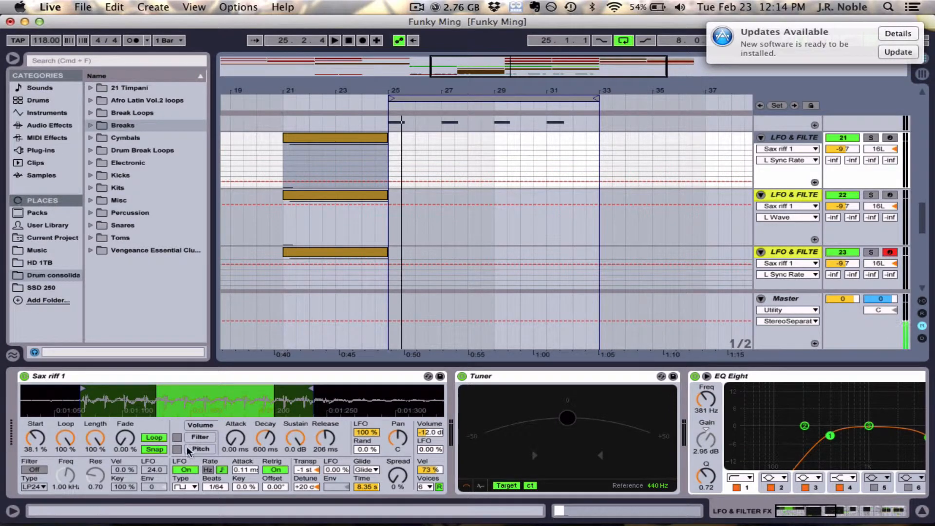
pyautogui.moveTo(168, 408); pyautogui.dragTo(200, 409)
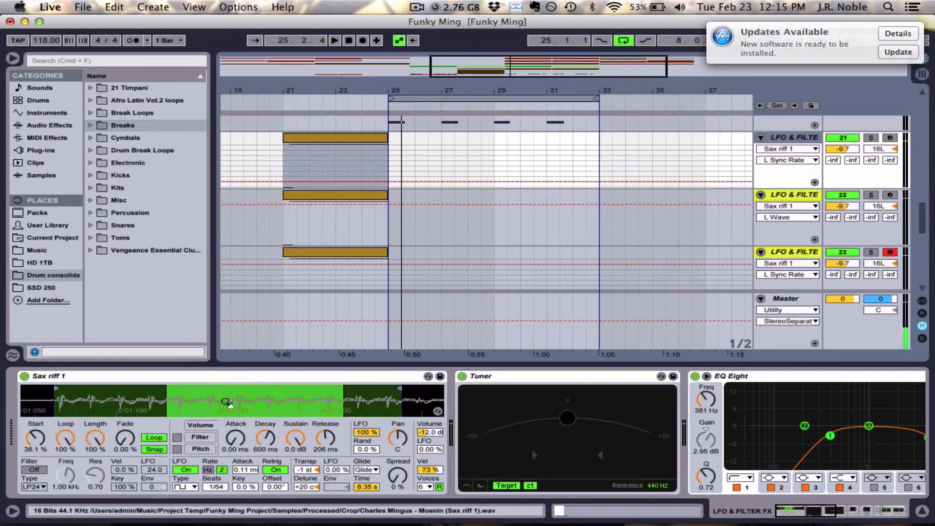
# - Deactivate LFO & Filter tracks 21, 22 and 23, and fold them along with Riser Shifter tracks 24, 25 and 26
pyautogui.click(787, 251)
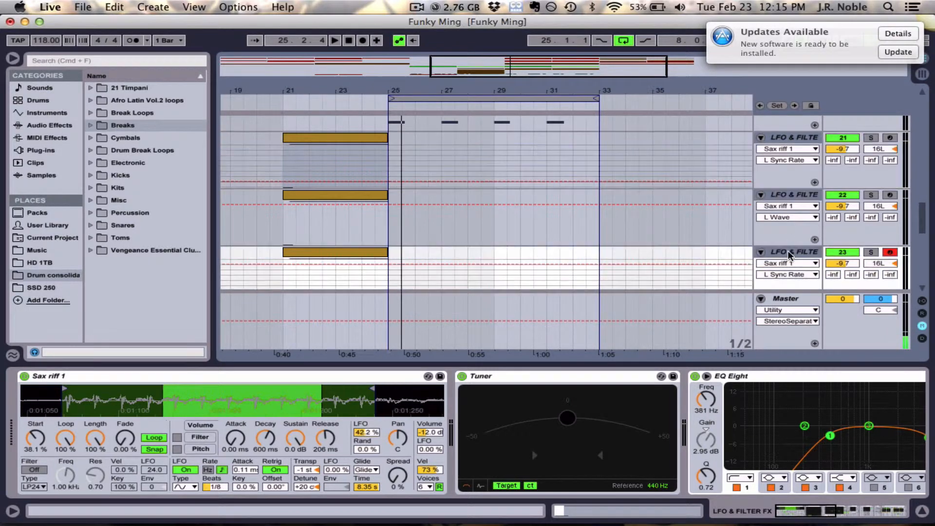
pyautogui.click(841, 138)
pyautogui.click(760, 137)
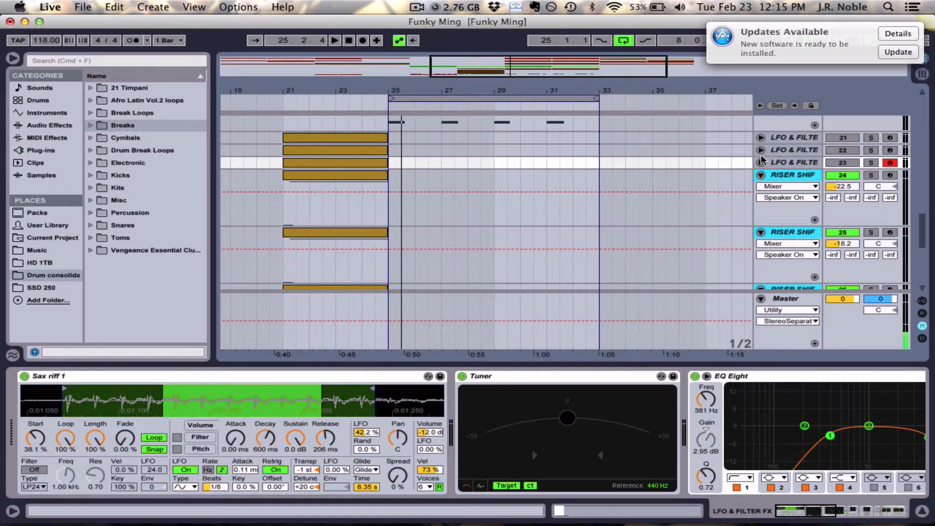
pyautogui.scroll(2, 774, 177)
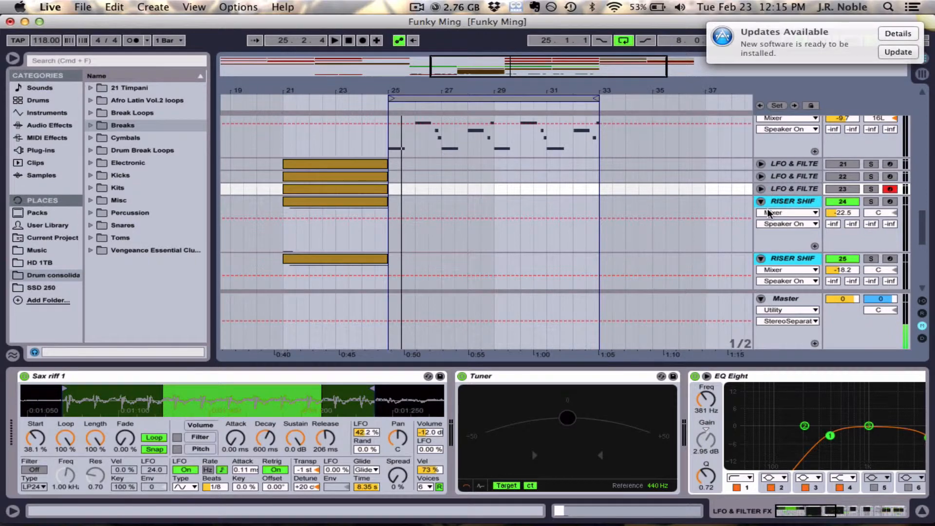
pyautogui.scroll(-5, 769, 214)
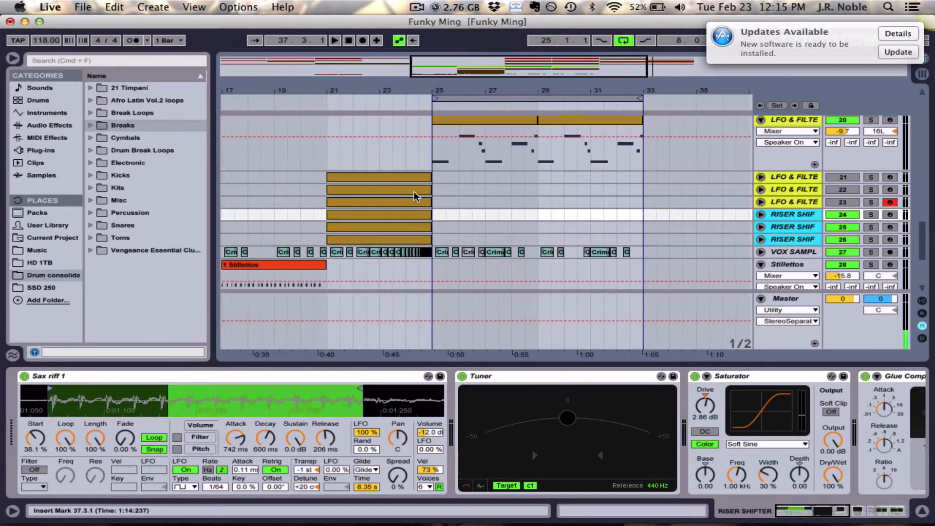
# - Place the insert mark at bar 17, check the clips on tracks 19 and 20, and play the arrangement from bar 17
pyautogui.hscroll(-3, 414, 191)
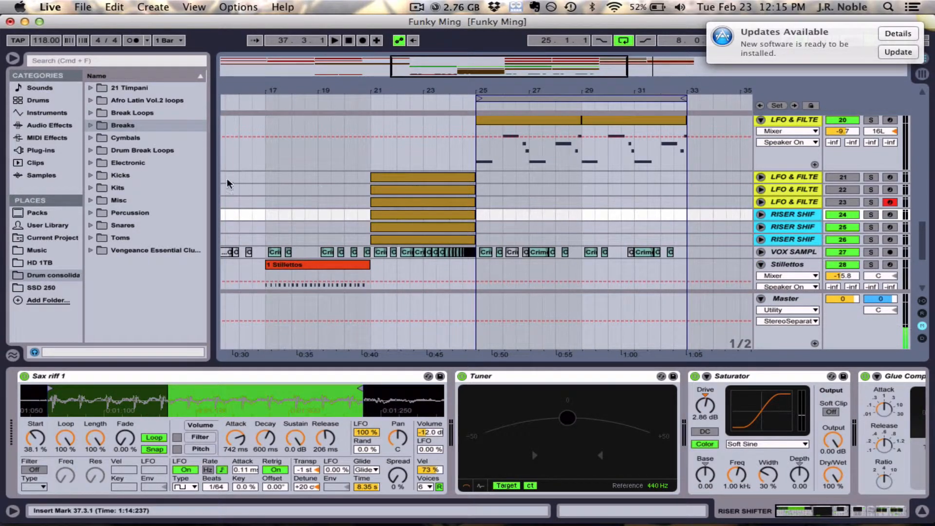
pyautogui.click(271, 199)
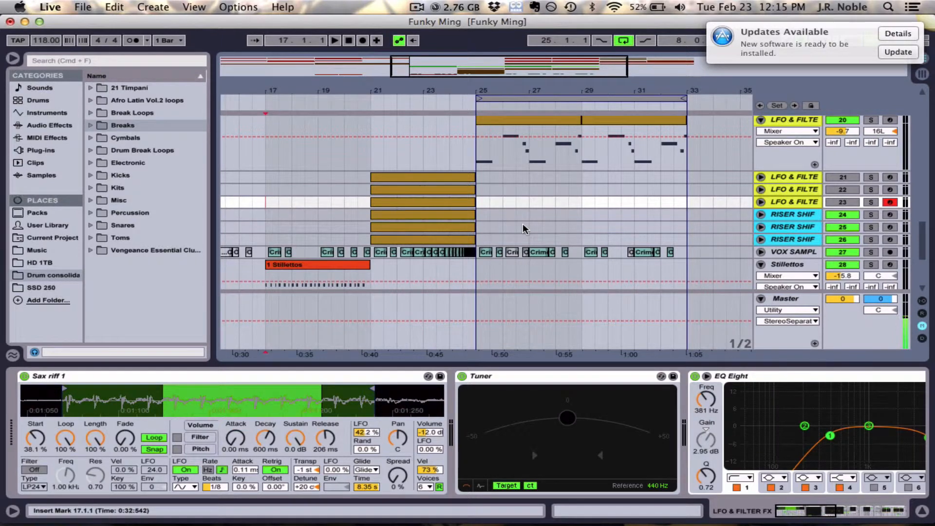
pyautogui.scroll(3, 522, 223)
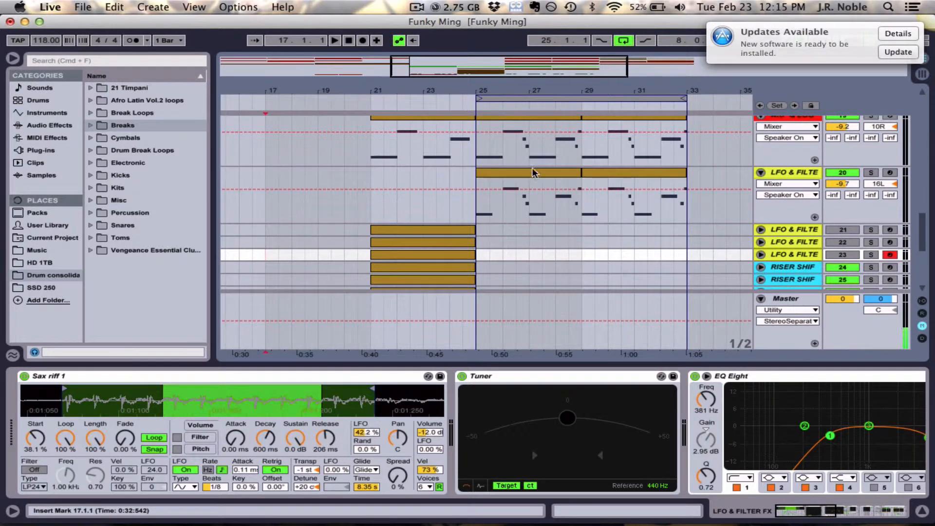
pyautogui.click(568, 173)
pyautogui.scroll(1, 558, 175)
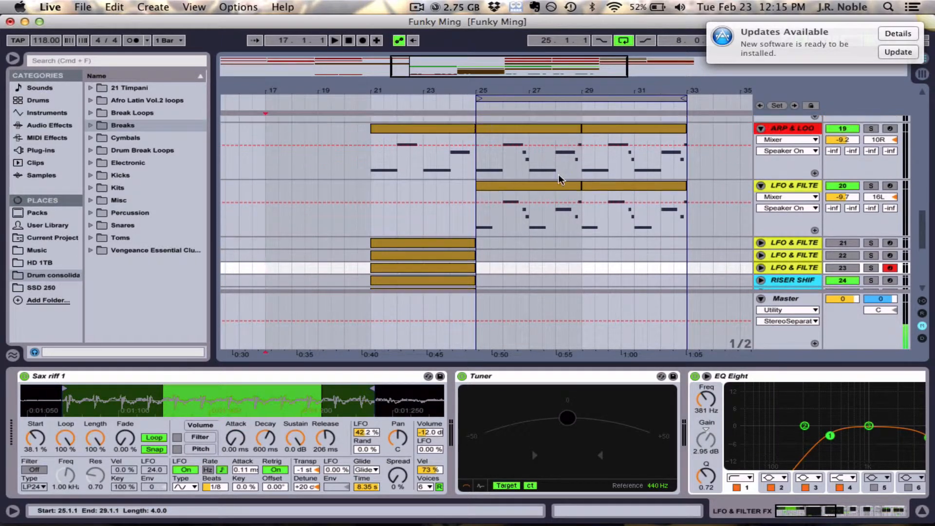
pyautogui.scroll(-2, 558, 174)
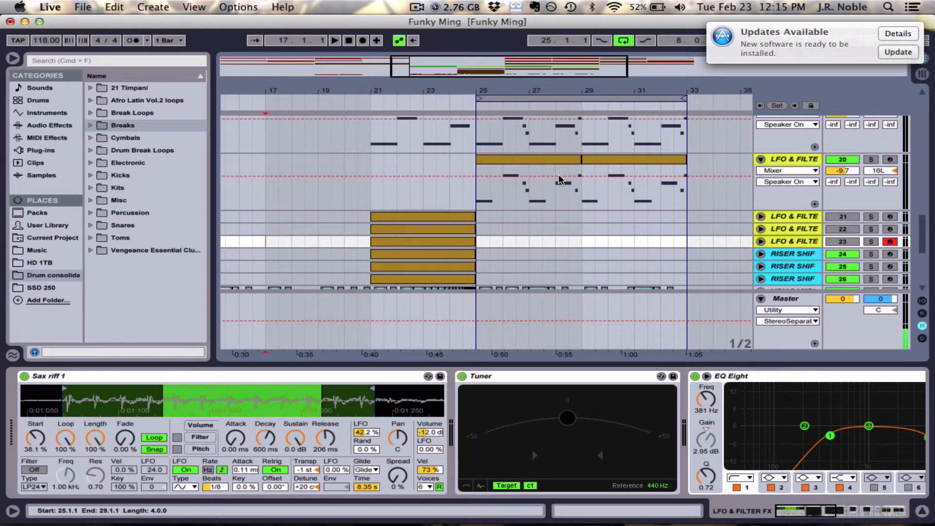
pyautogui.press('space')
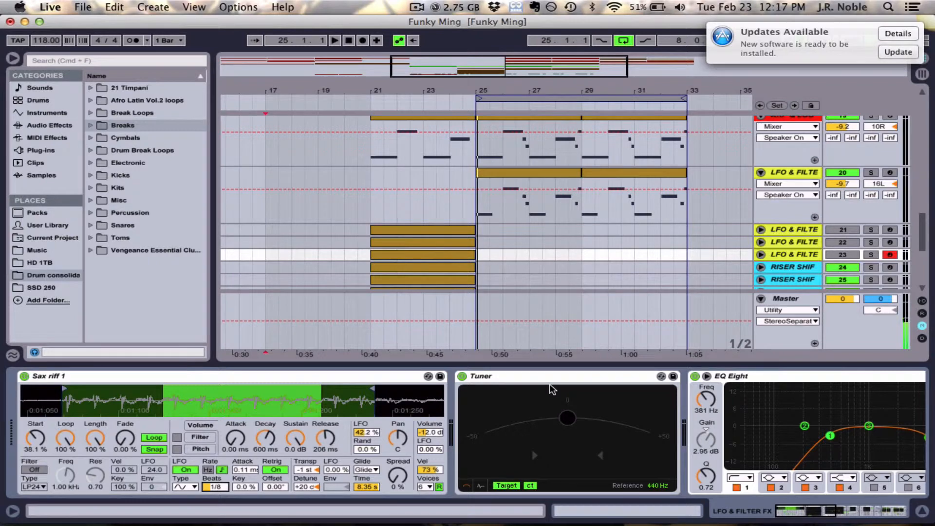
# - Look through the device chain of LFO & Filter track 23, from Sax riff 1 to Reverb and back
pyautogui.hscroll(10, 551, 409)
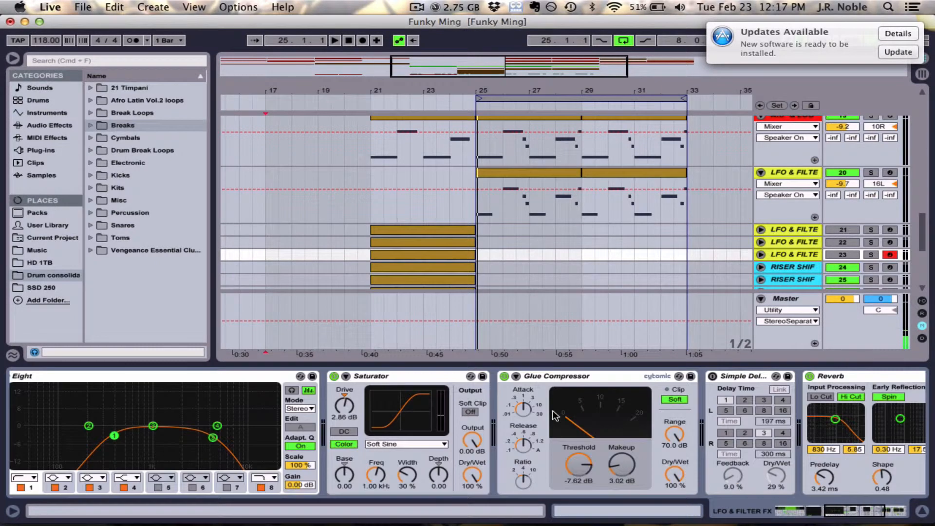
pyautogui.hscroll(-8, 555, 415)
pyautogui.hscroll(-4, 555, 415)
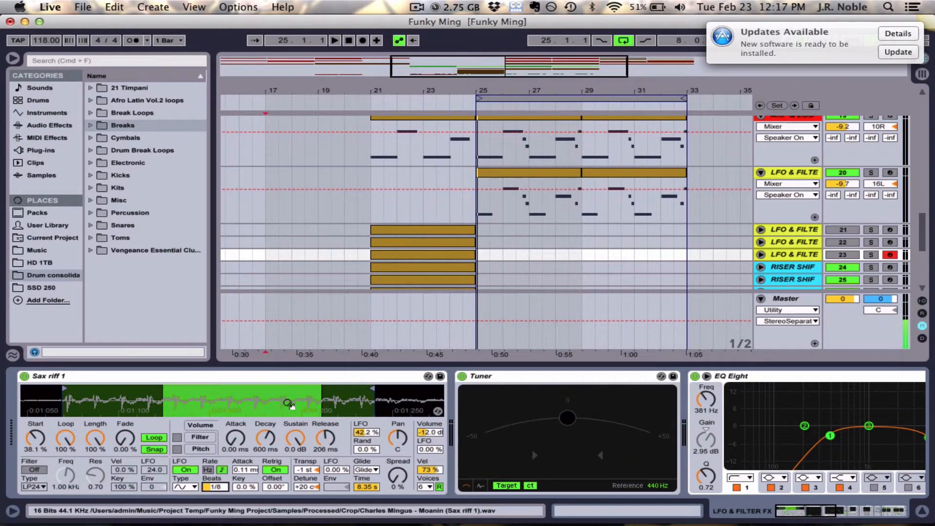